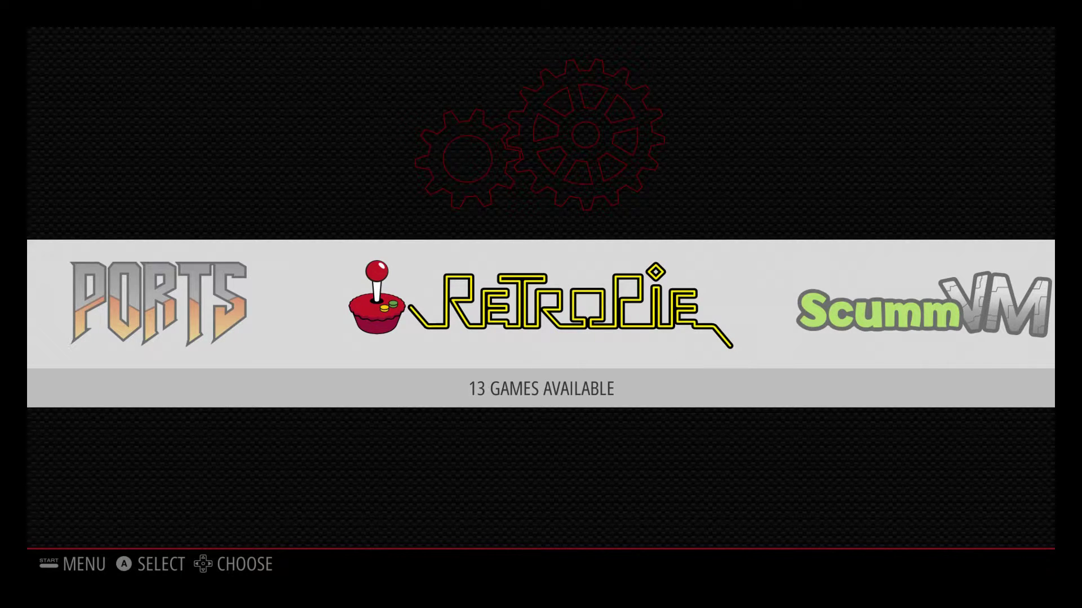
Step: Browse the RetroPie settings list down to ES Themes, then return to the system carousel
key(Return)
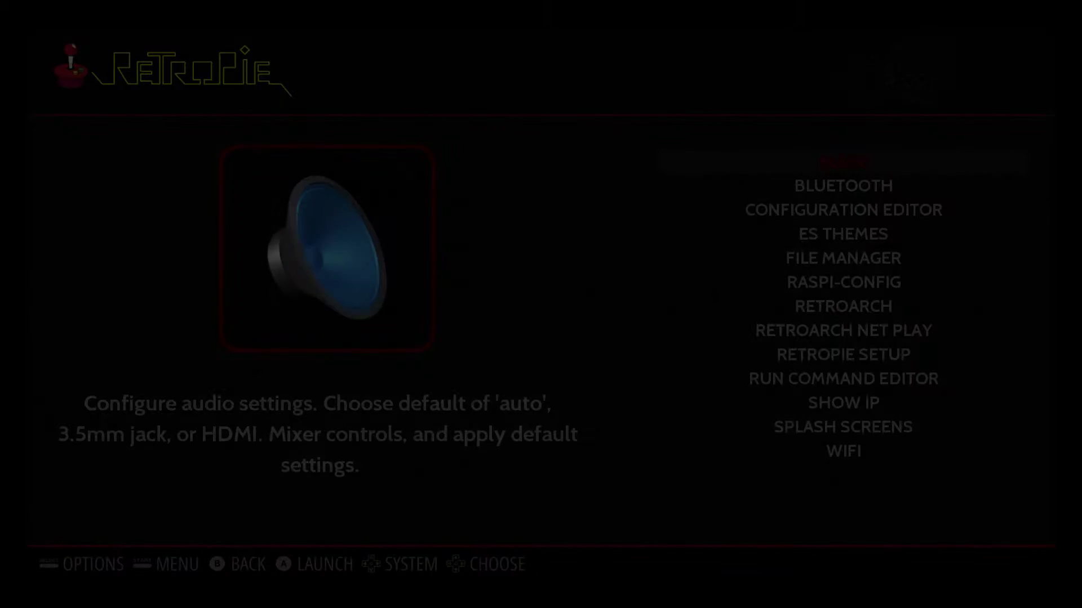
key(Down)
key(Down)
key(Down)
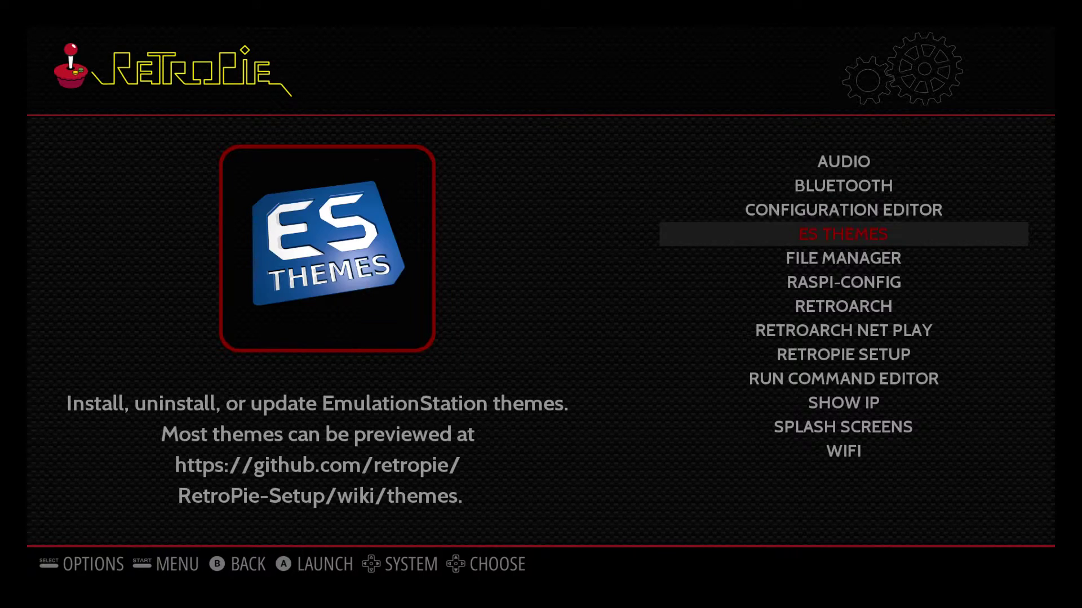
key(Down)
key(Down)
key(Down)
key(Down)
key(Down)
key(Down)
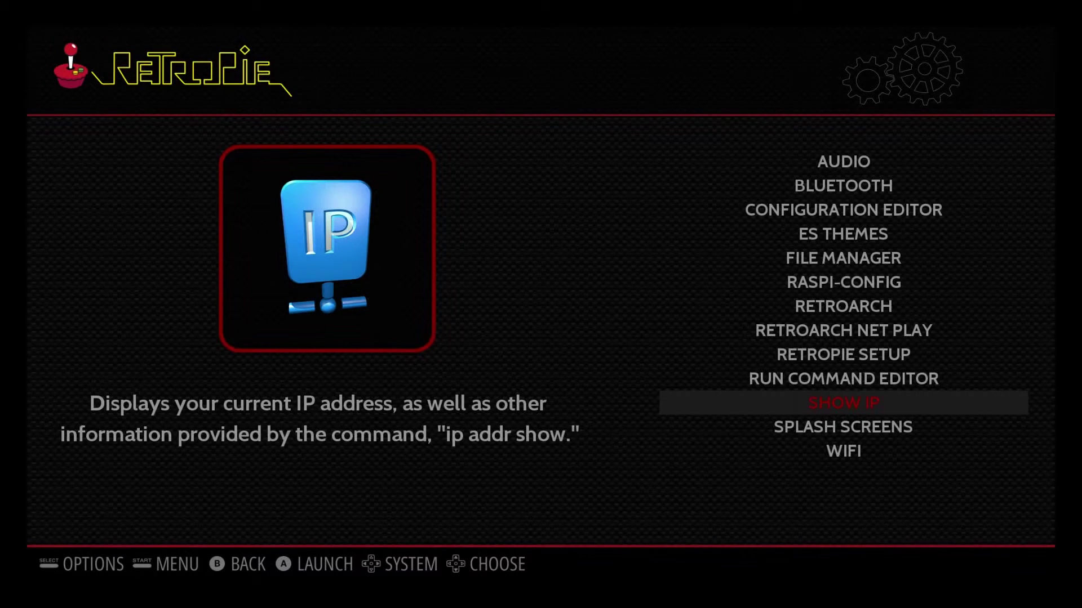
key(BackSpace)
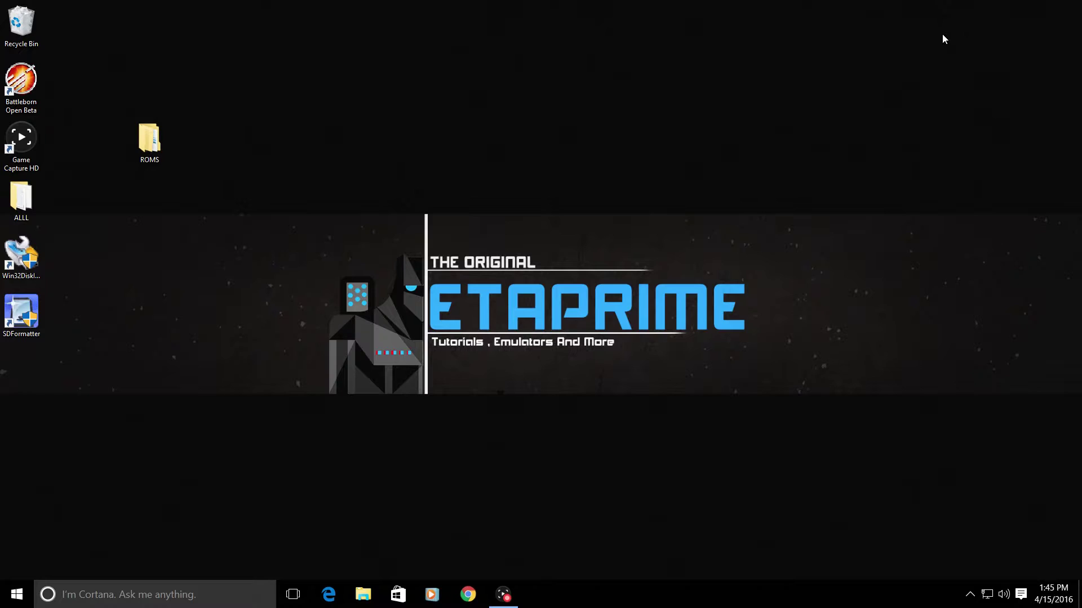
Step: In File Explorer, view Network, look into RETROPIE and This PC, then return to Network
click(364, 597)
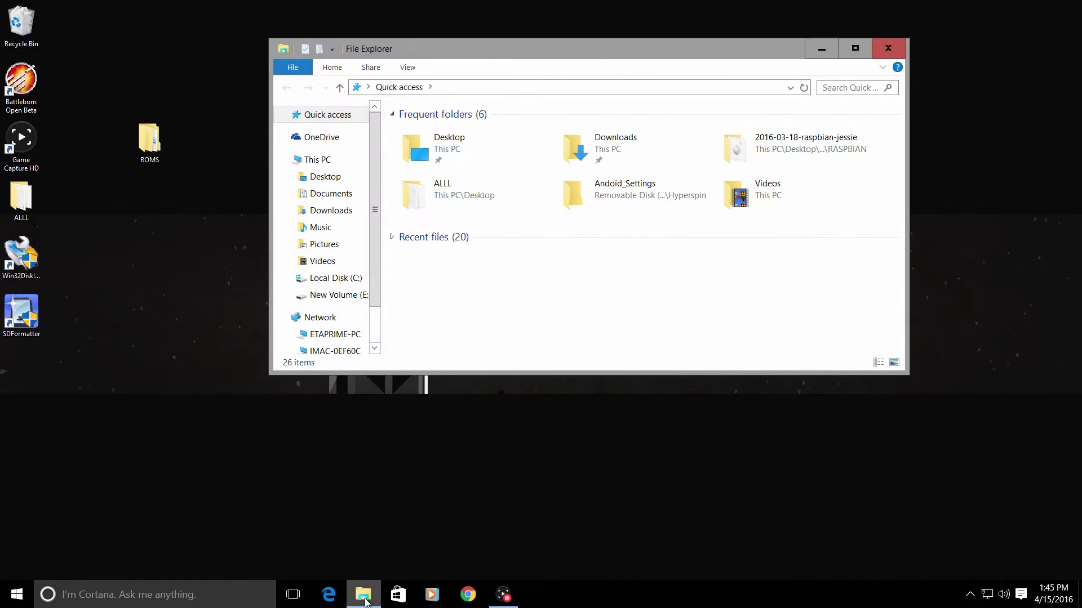
click(318, 319)
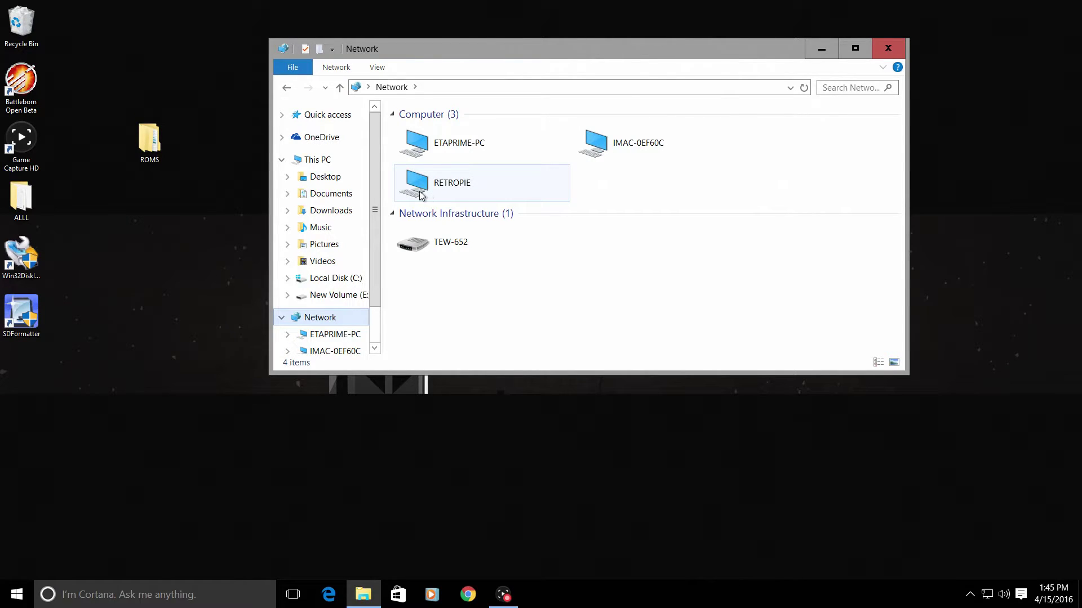
double_click(442, 191)
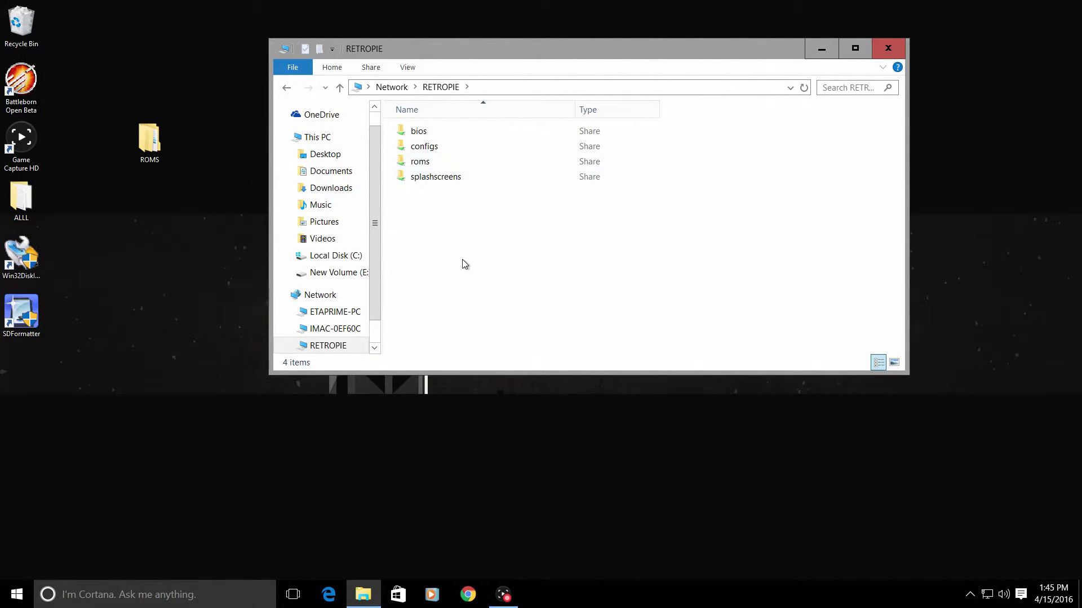
click(299, 138)
click(319, 295)
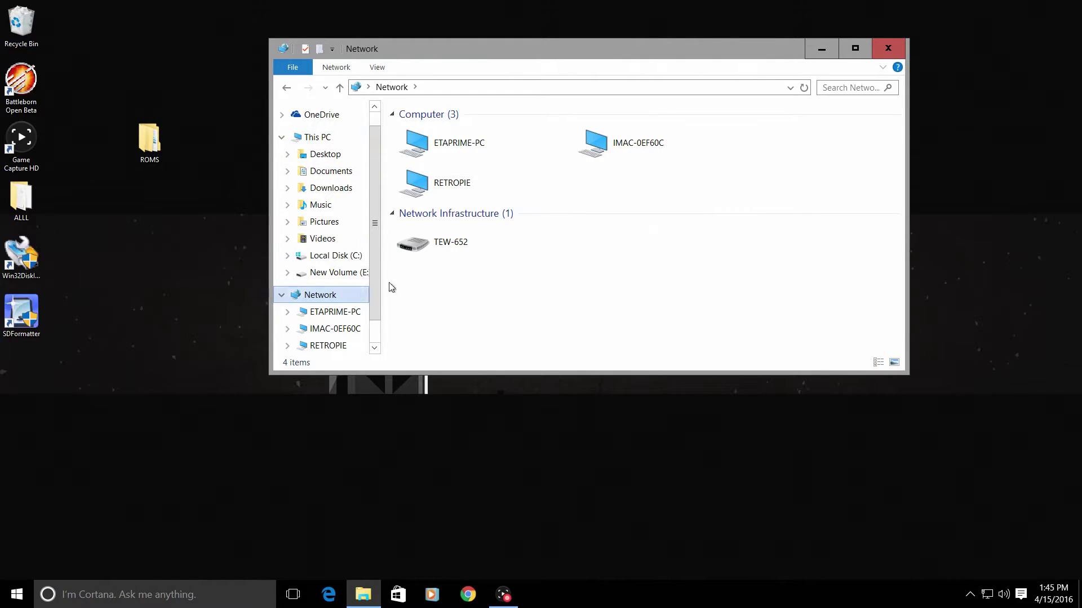
Step: Reach the RETROPIE shares via \\RETROPIE, closing the browser window the //RETROPIE attempt opened
click(447, 85)
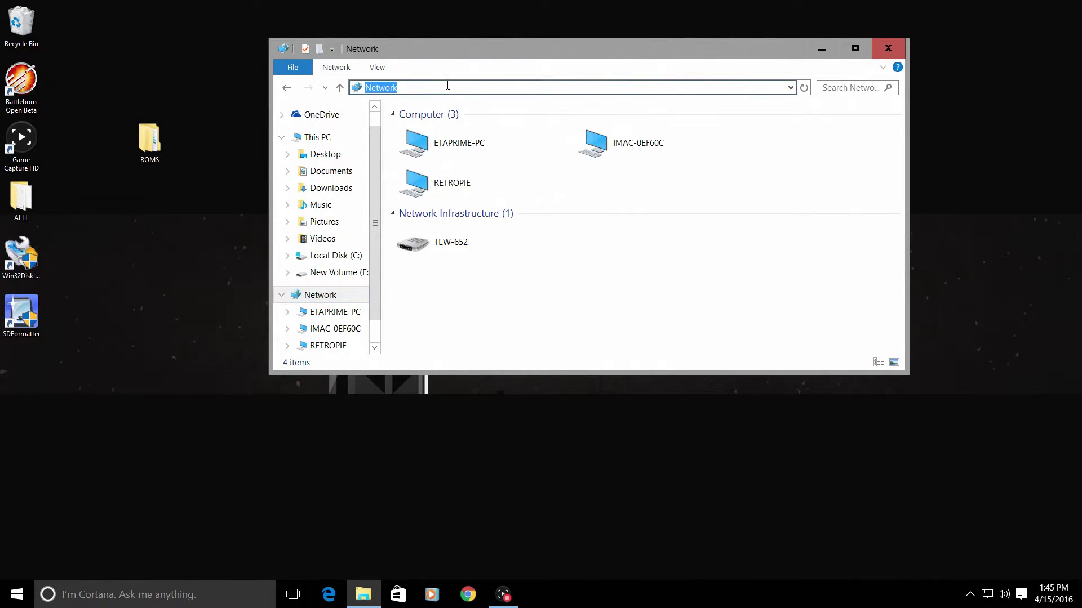
text(//RETROPIE)
key(Return)
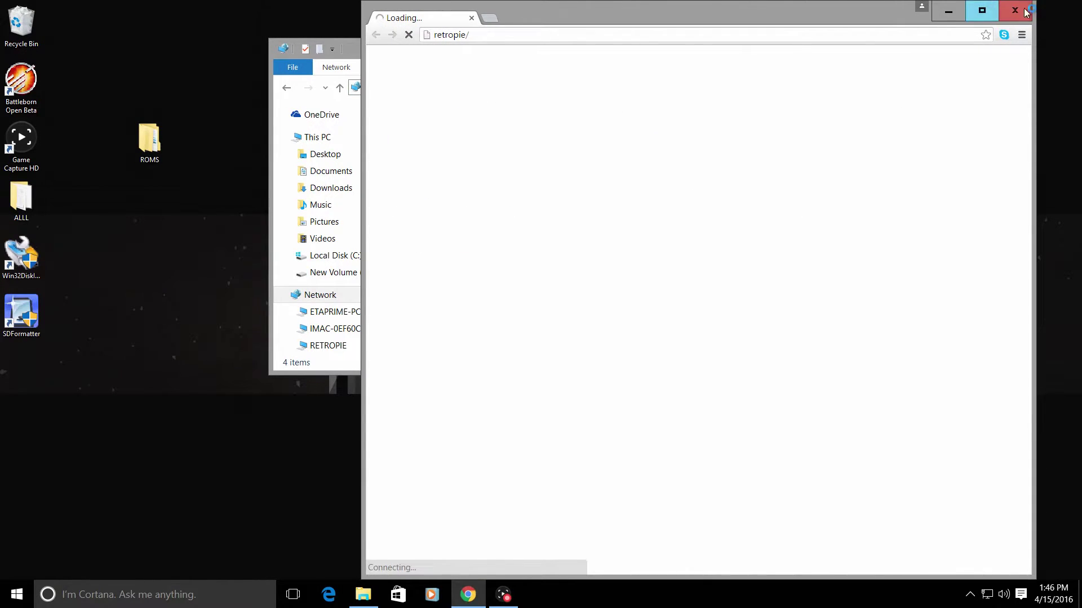
click(1015, 10)
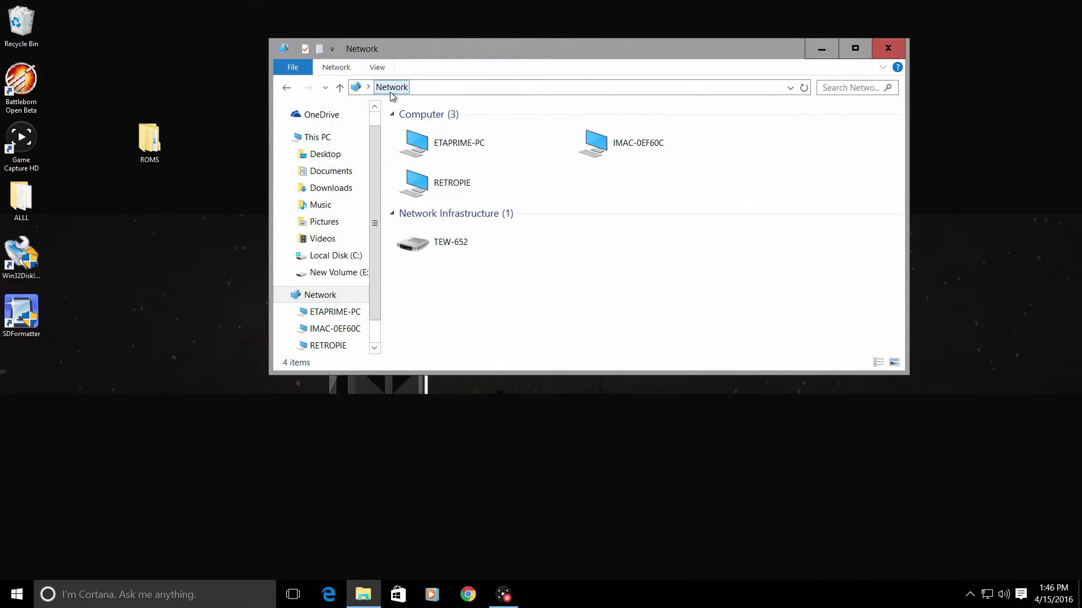
click(431, 88)
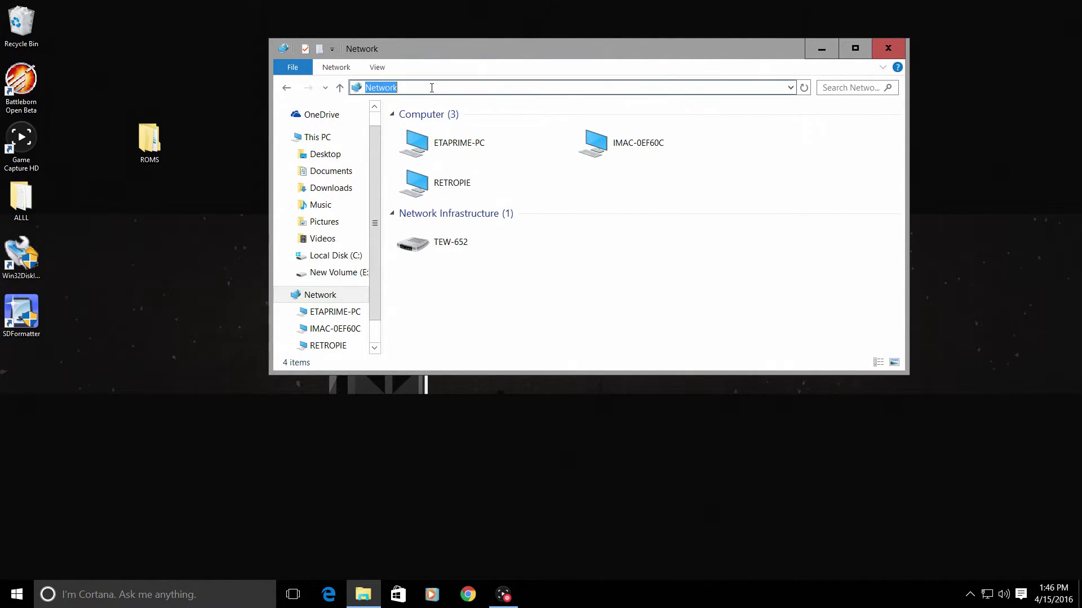
text(\)
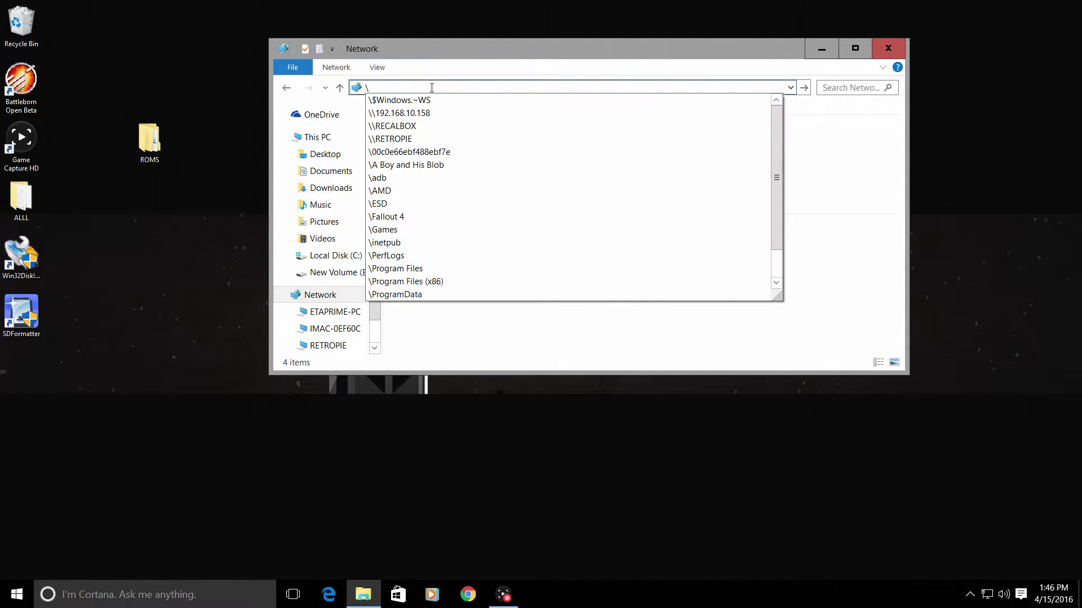
text(\R)
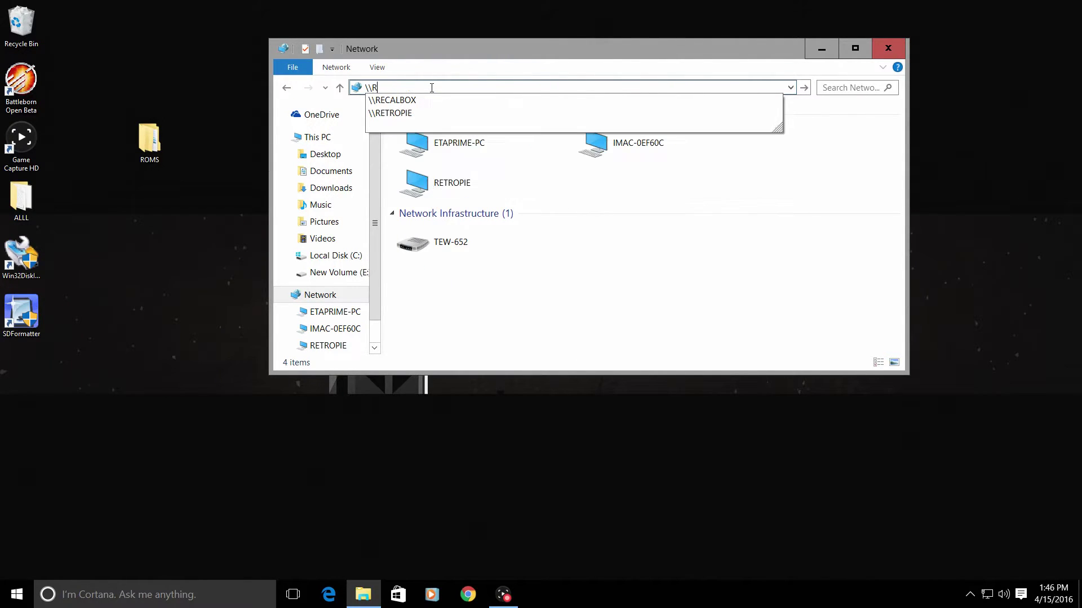
text(ETR)
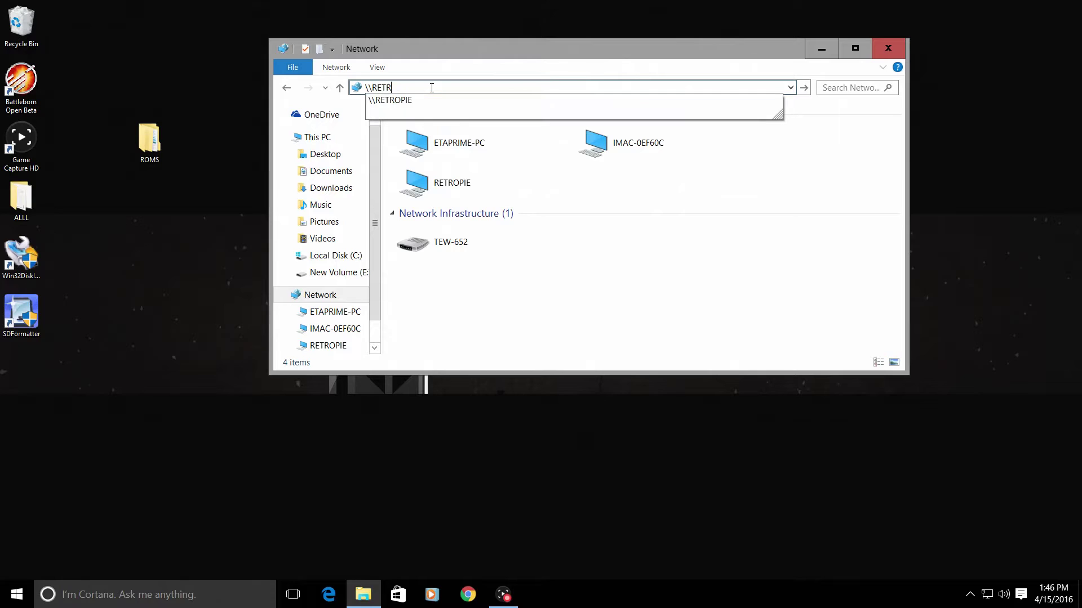
text(OPIE)
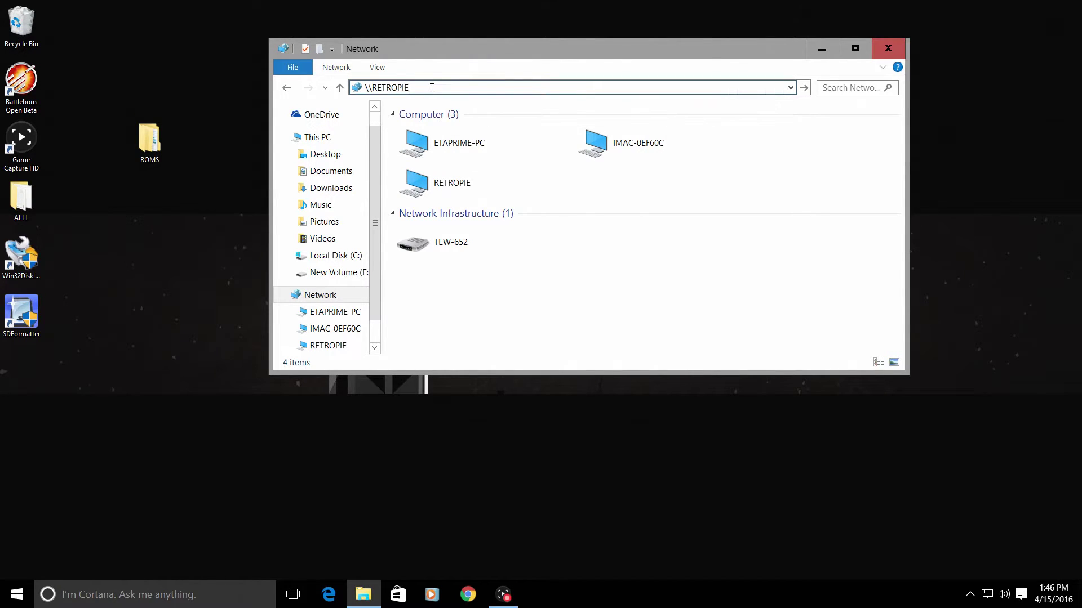
key(Return)
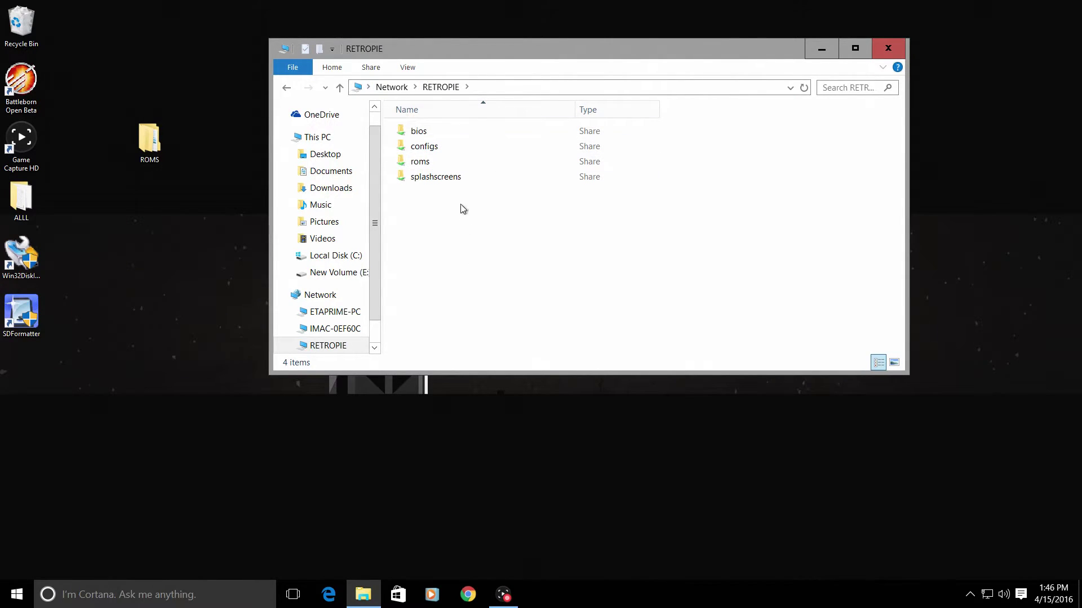
Step: Enter \\192.168.10.108 in the address bar to list bios, configs, roms and splashscreens
drag(437, 150, 430, 243)
click(501, 89)
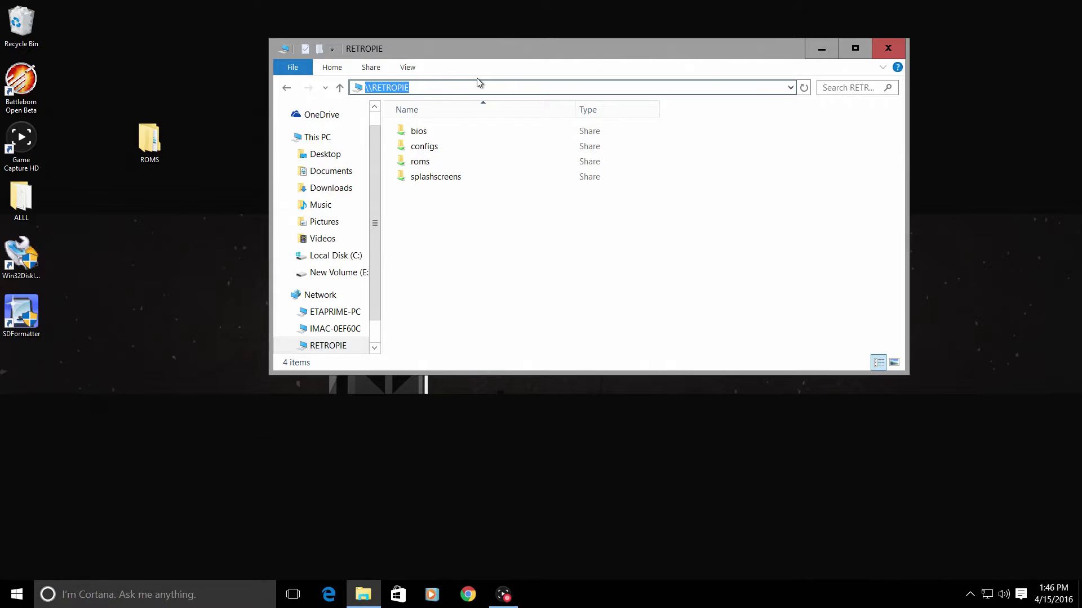
text(\\)
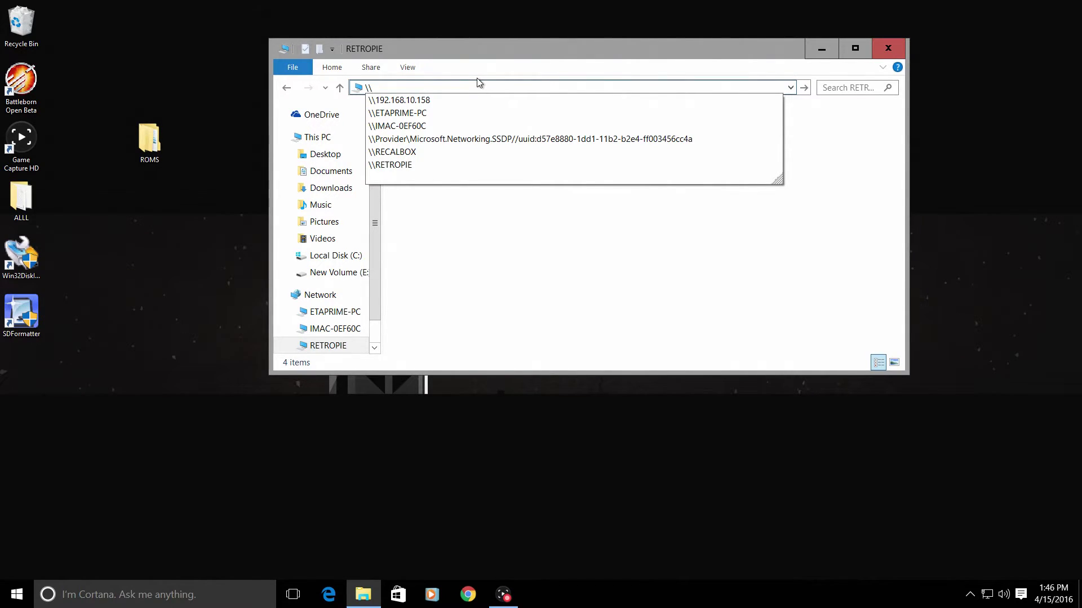
text(192.168.1)
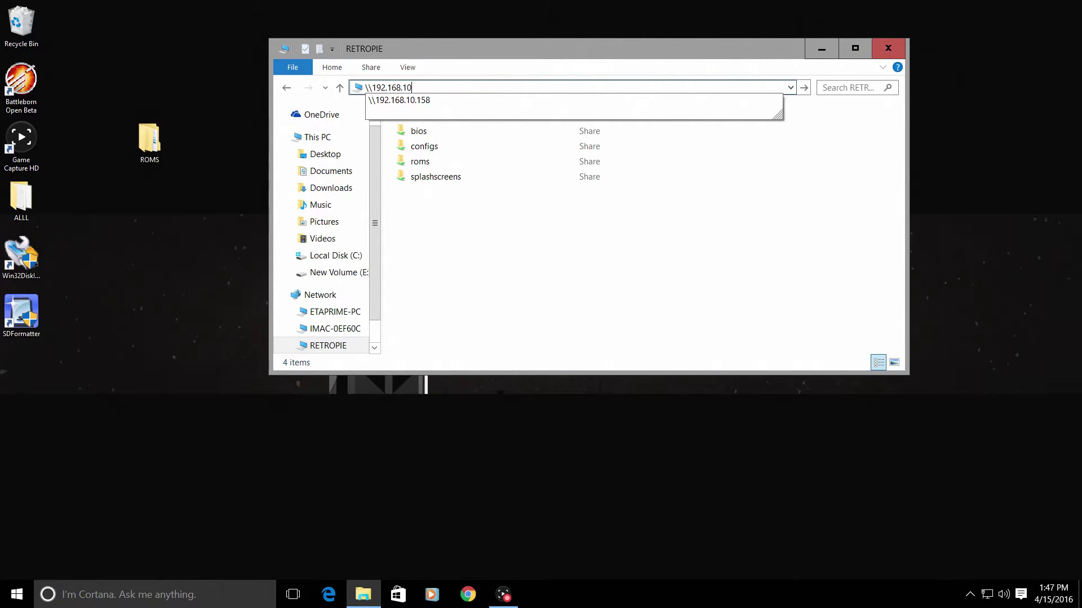
text(08)
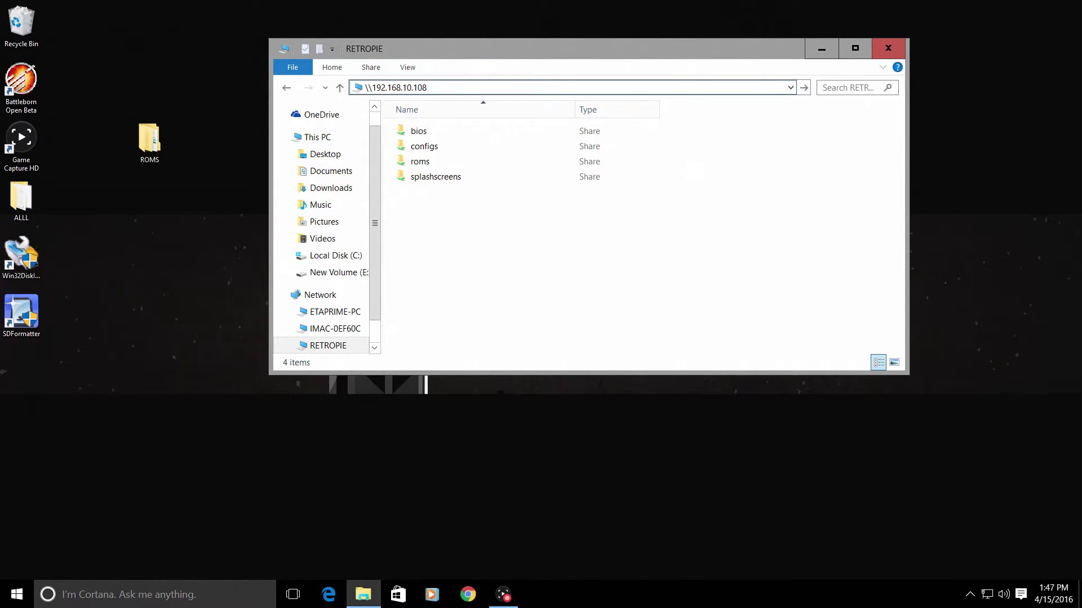
key(Return)
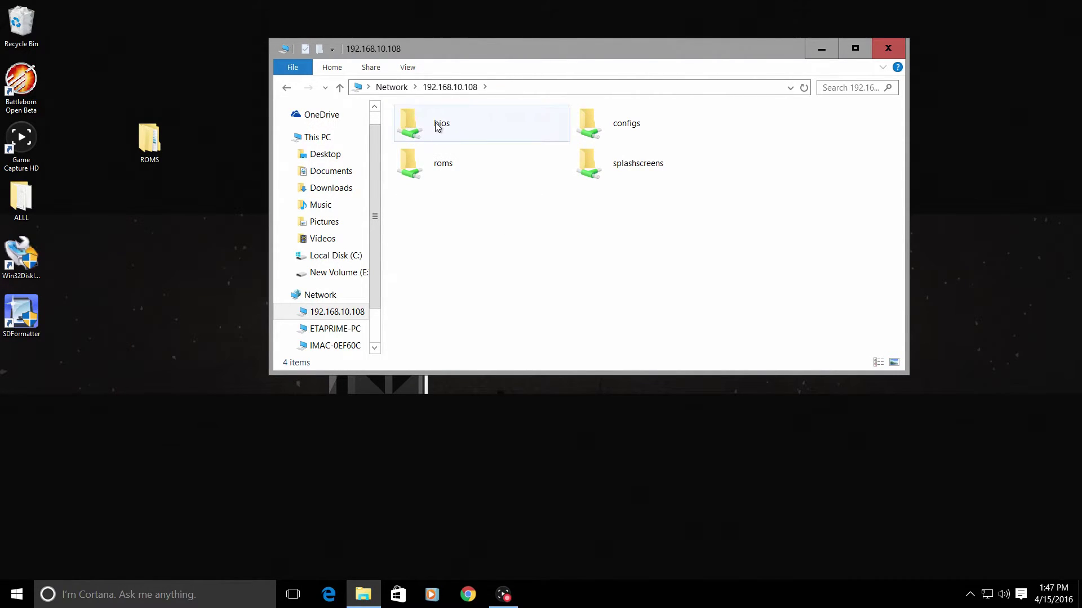
double_click(445, 169)
scroll(451, 169, down, 10)
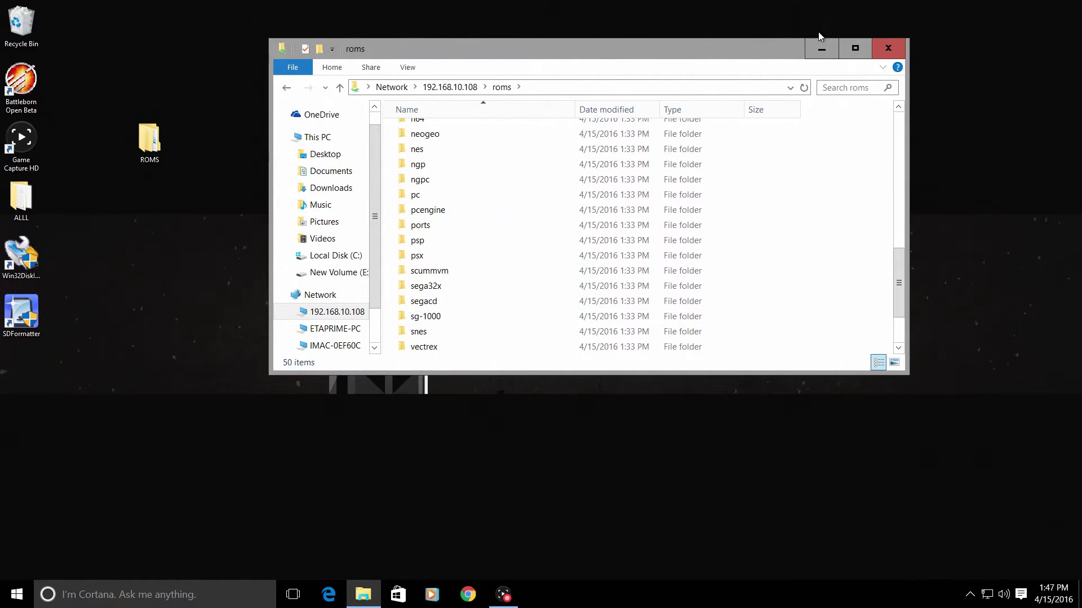
drag(771, 50, 1077, 58)
scroll(741, 137, up, 7)
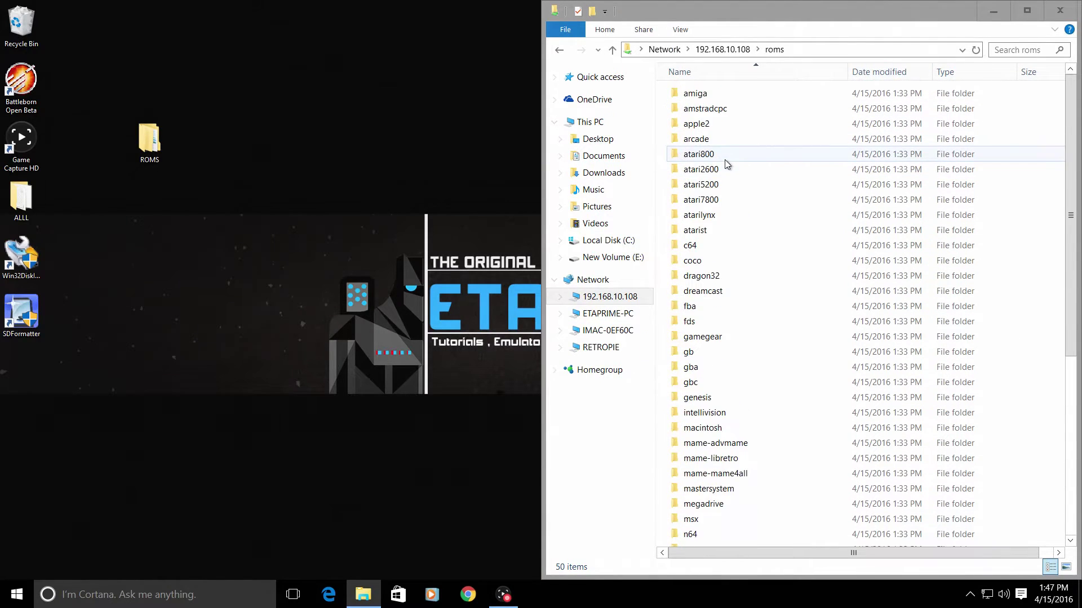
click(559, 49)
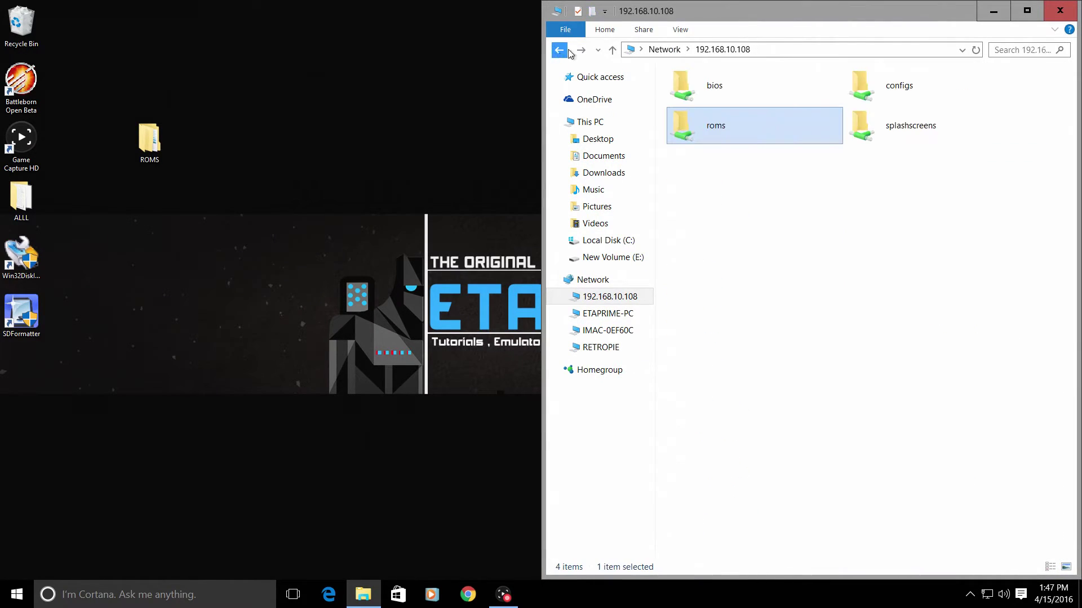
double_click(710, 91)
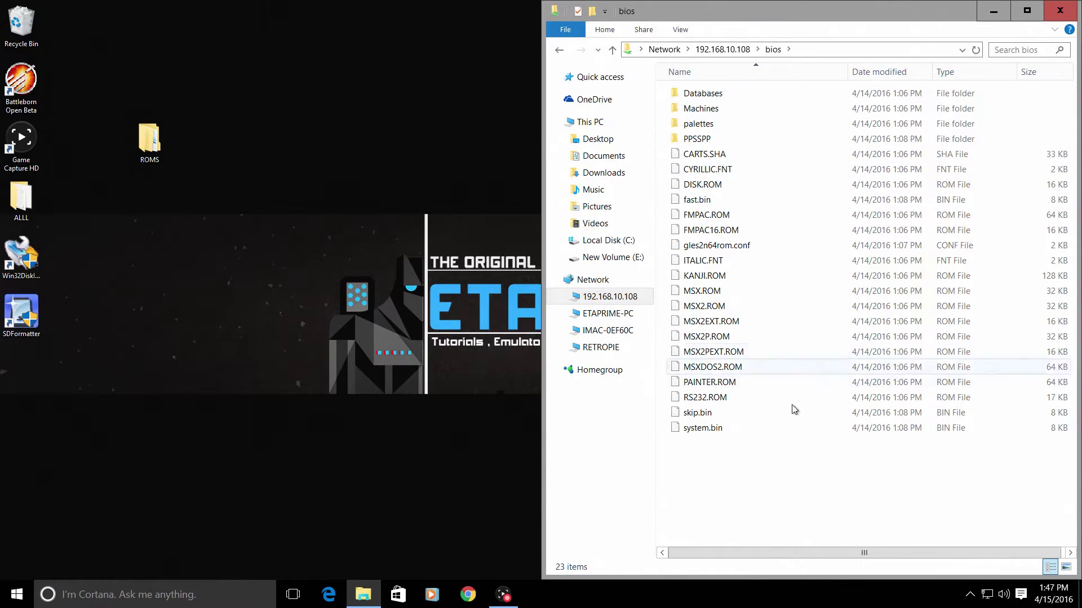
click(559, 50)
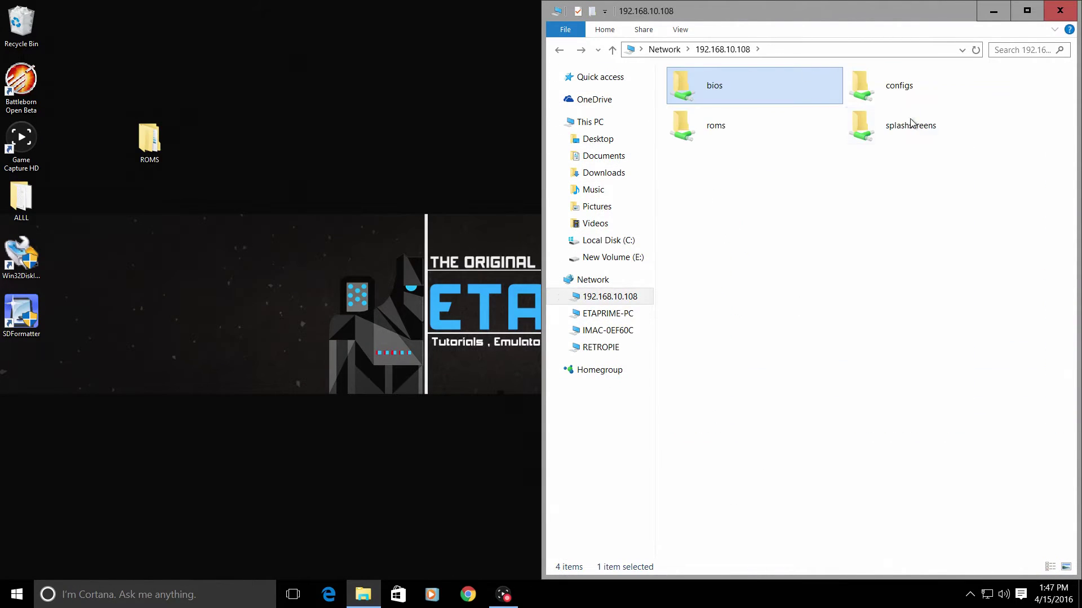
double_click(921, 134)
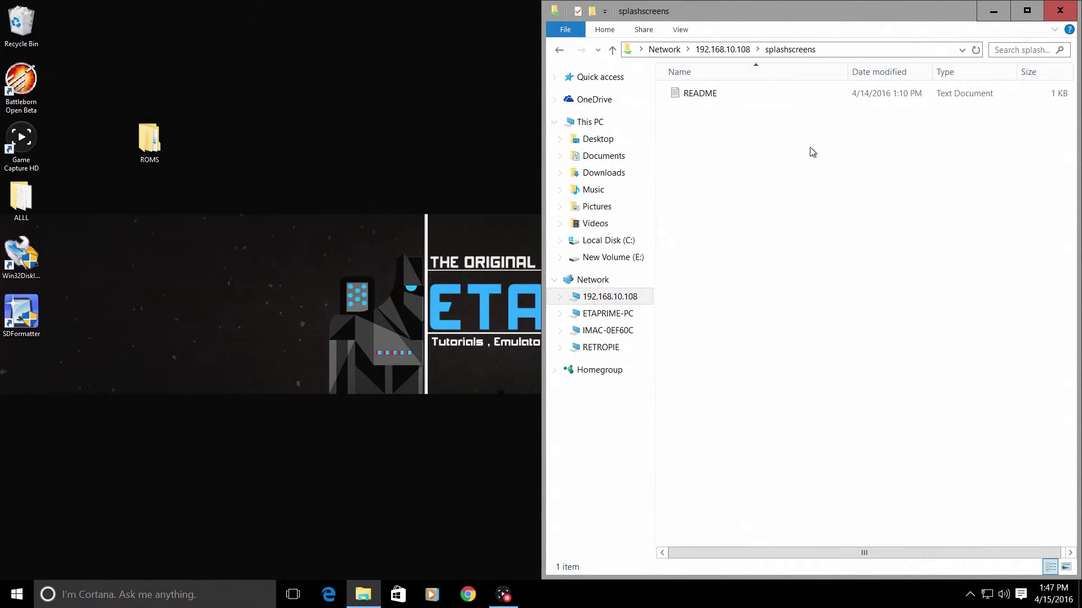
click(558, 50)
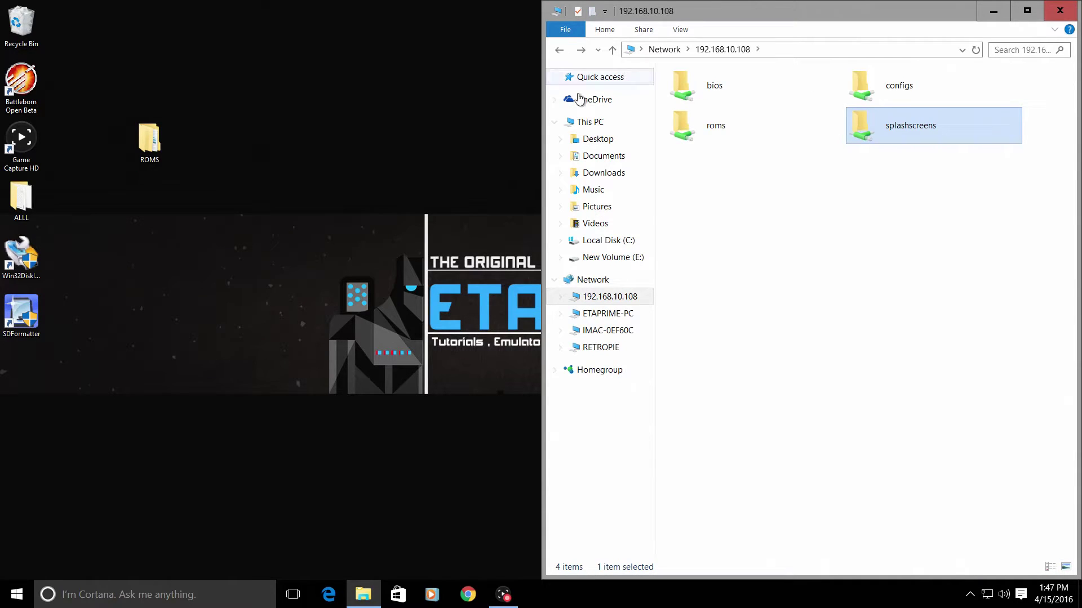
double_click(898, 81)
scroll(735, 285, down, 2)
scroll(727, 271, down, 4)
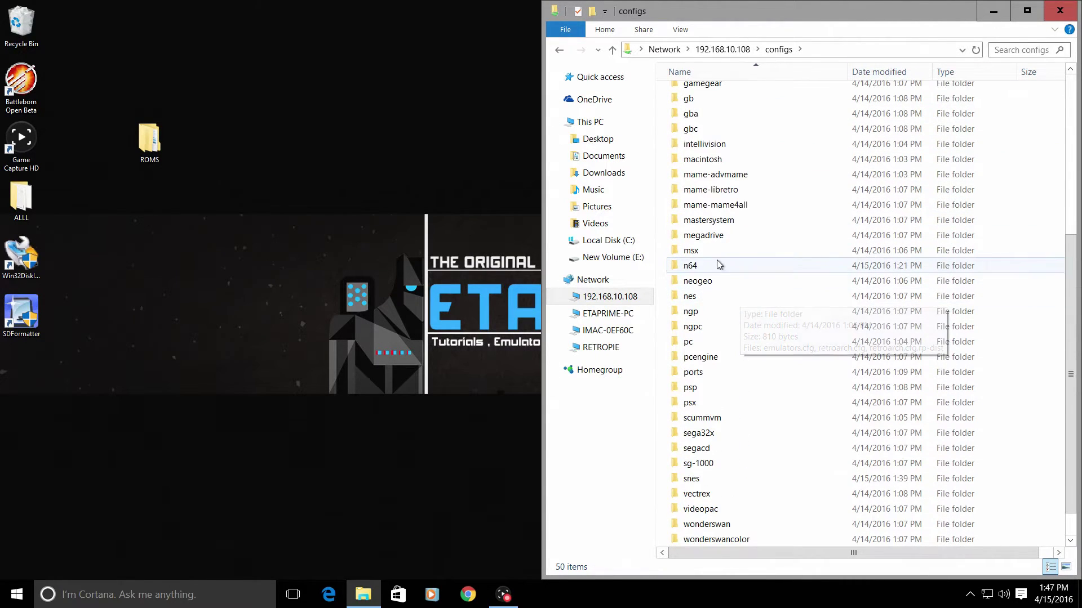
scroll(742, 288, up, 7)
scroll(744, 299, down, 7)
double_click(729, 298)
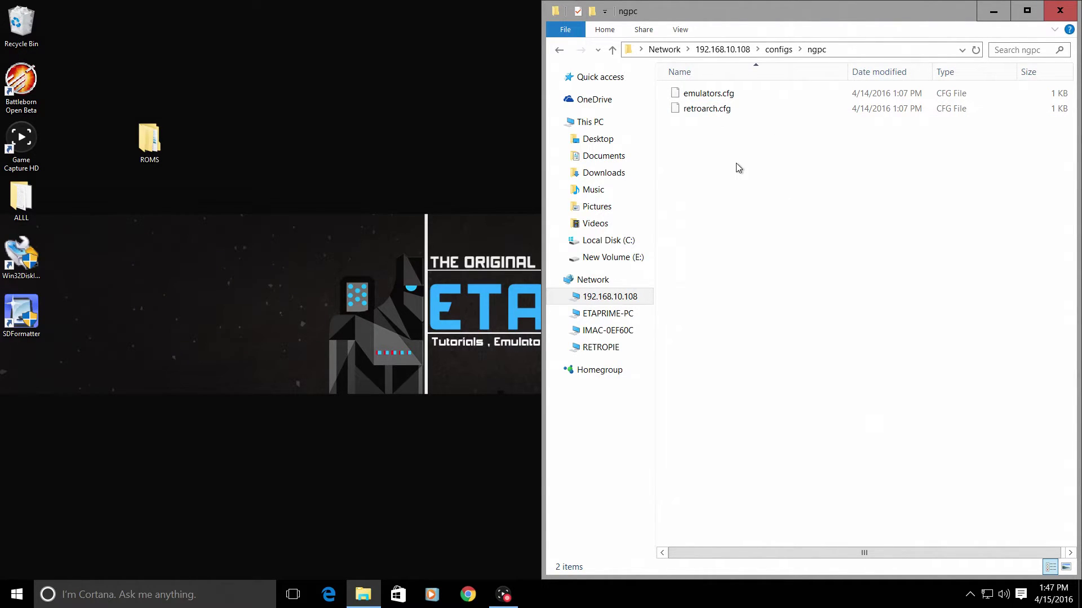
click(566, 52)
click(567, 51)
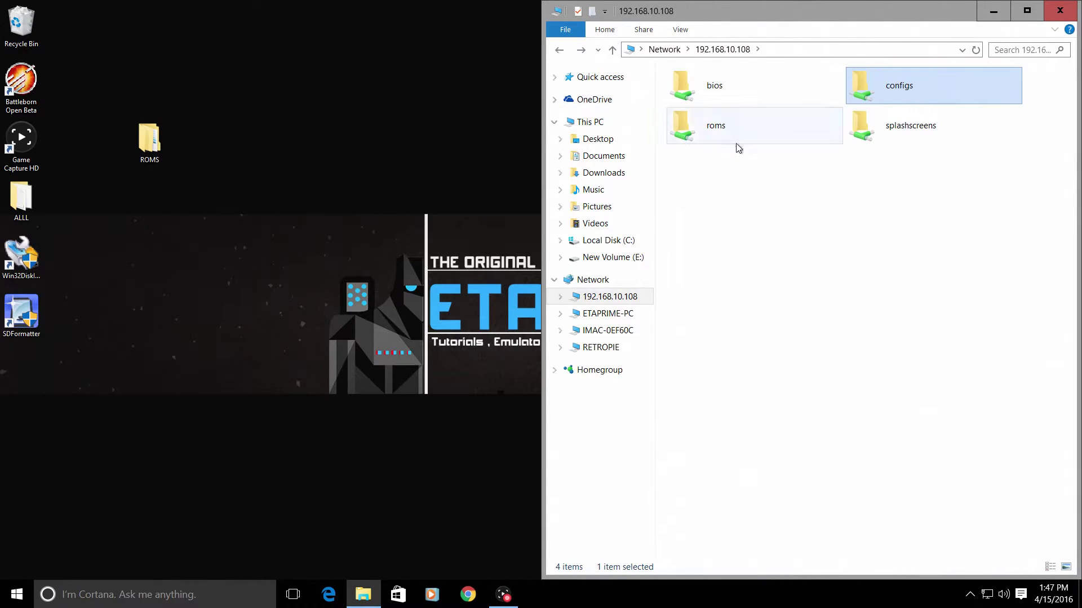
click(721, 88)
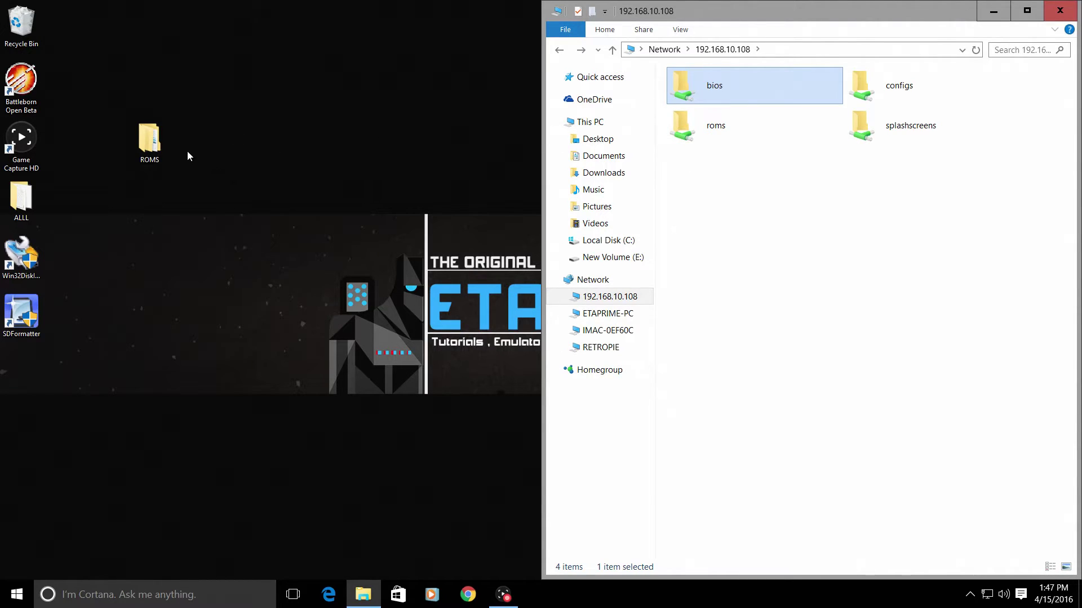
Step: Snap the local ROMS window left, open PSX BIOS, and drag SCPH1001.BIN onto the share's bios folder
double_click(150, 142)
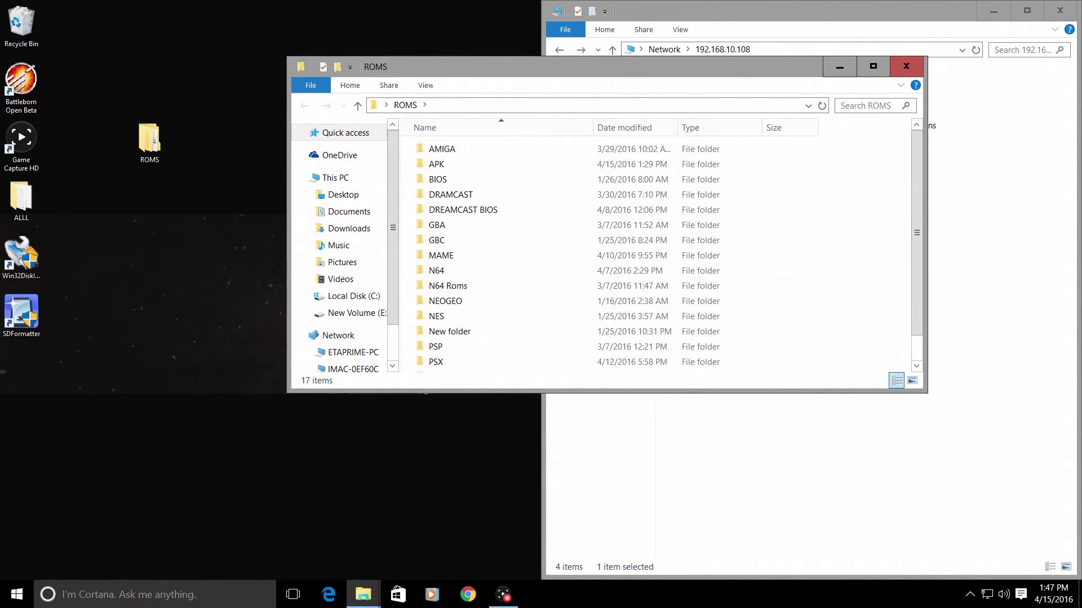
drag(432, 68, 5, 169)
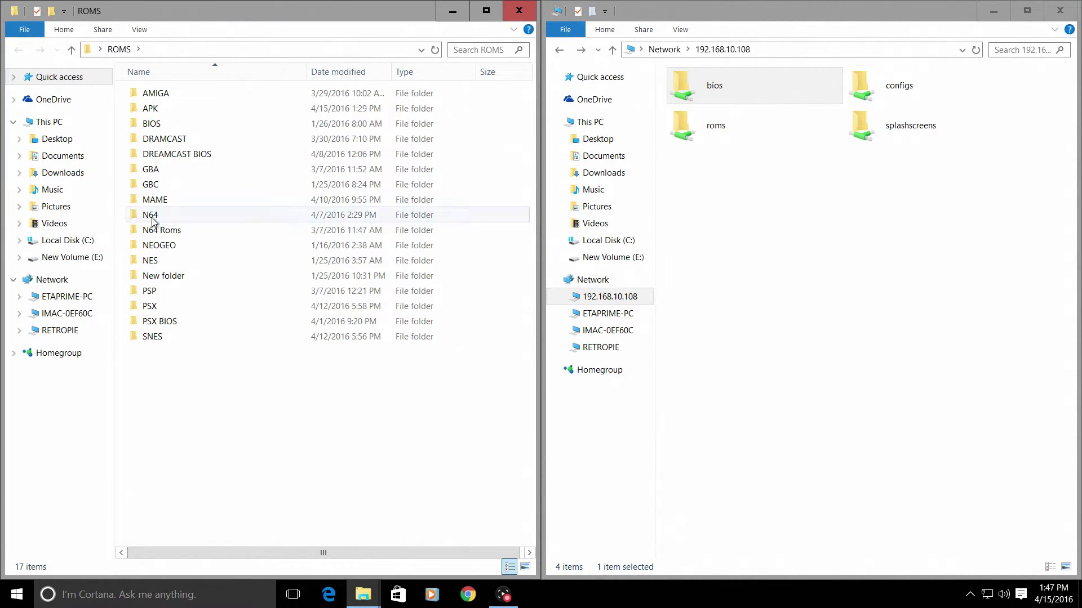
double_click(160, 321)
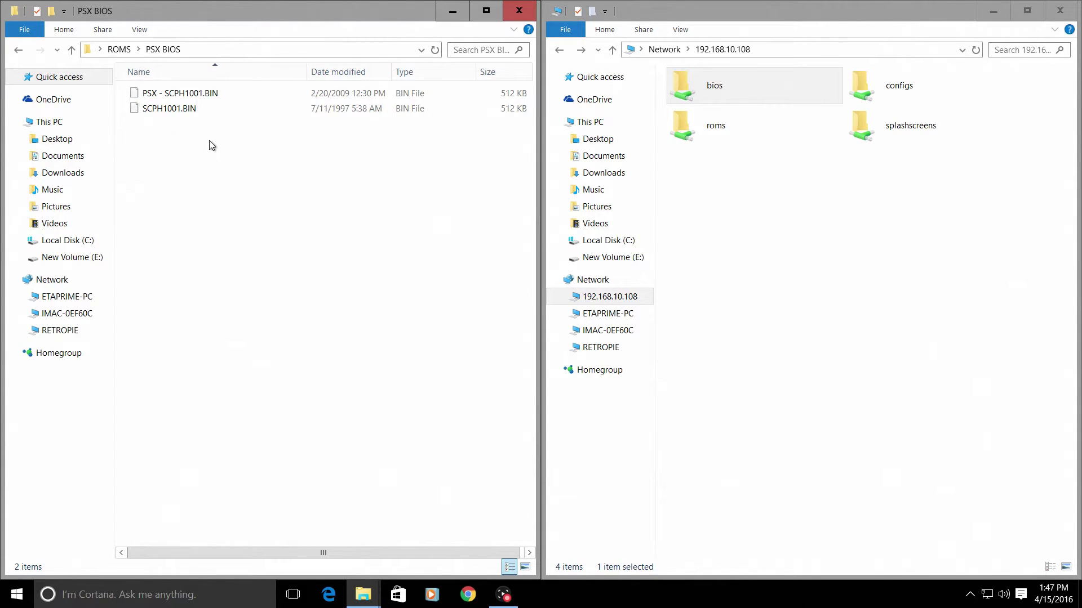
click(698, 91)
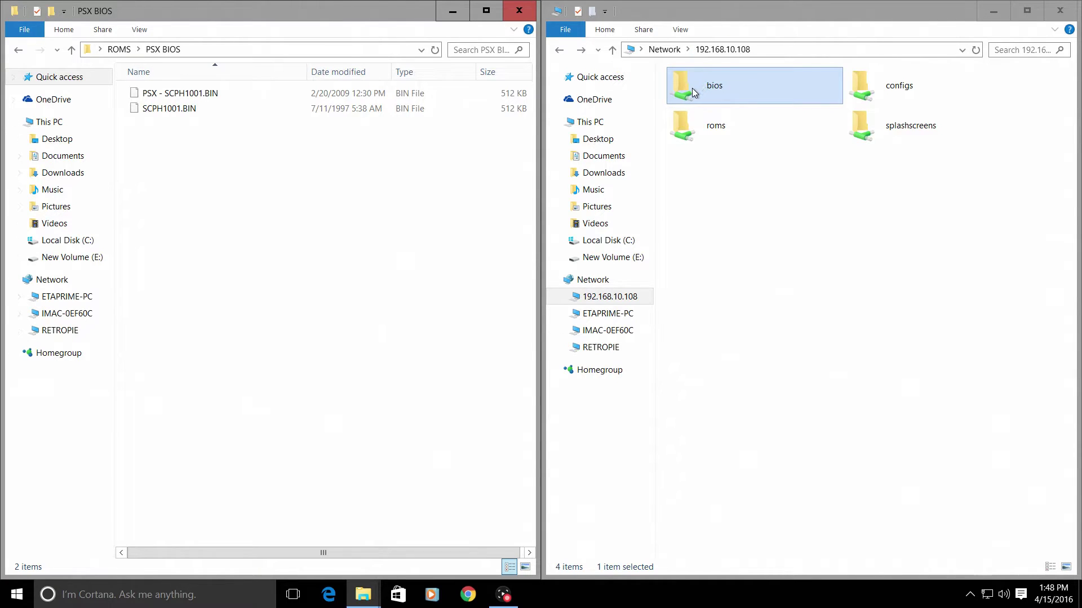
click(167, 108)
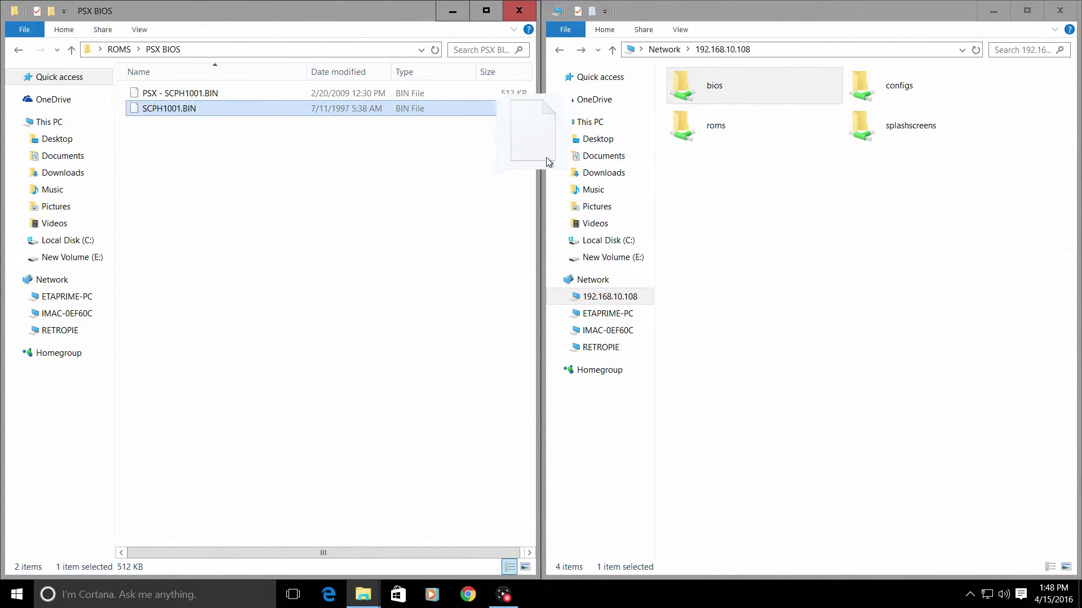
drag(558, 160, 687, 90)
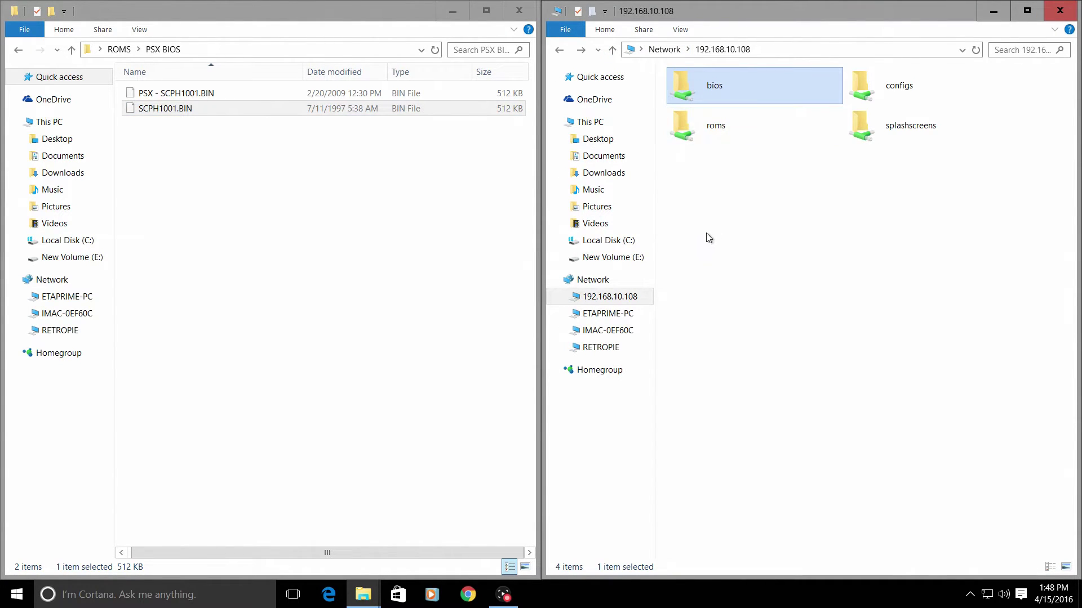
Step: Copy SCPH1001.BIN into the opened bios folder again, replacing the existing file
double_click(680, 87)
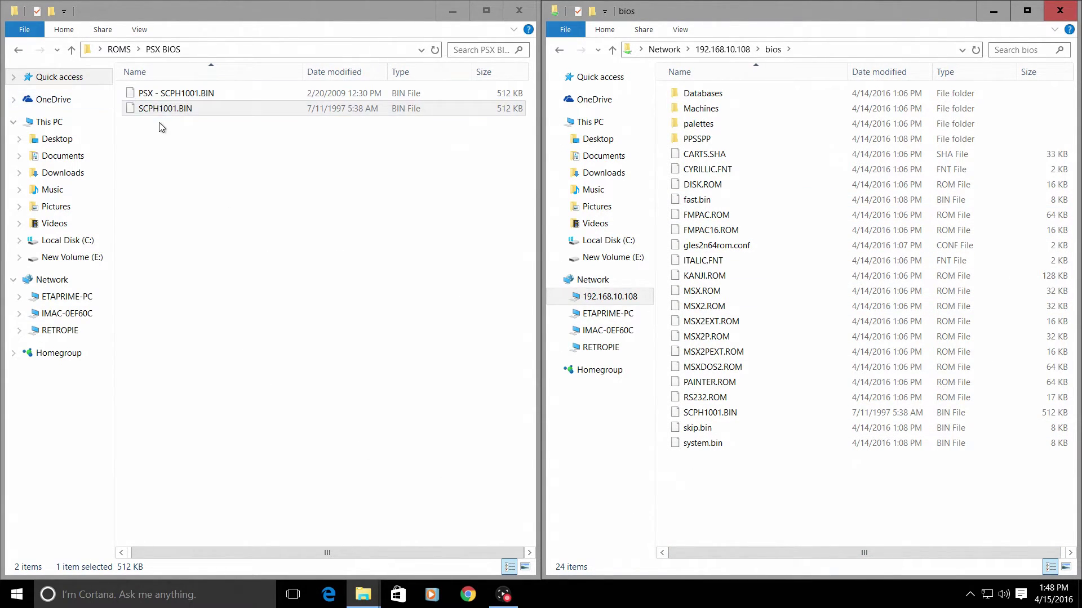
drag(676, 434, 715, 484)
click(469, 243)
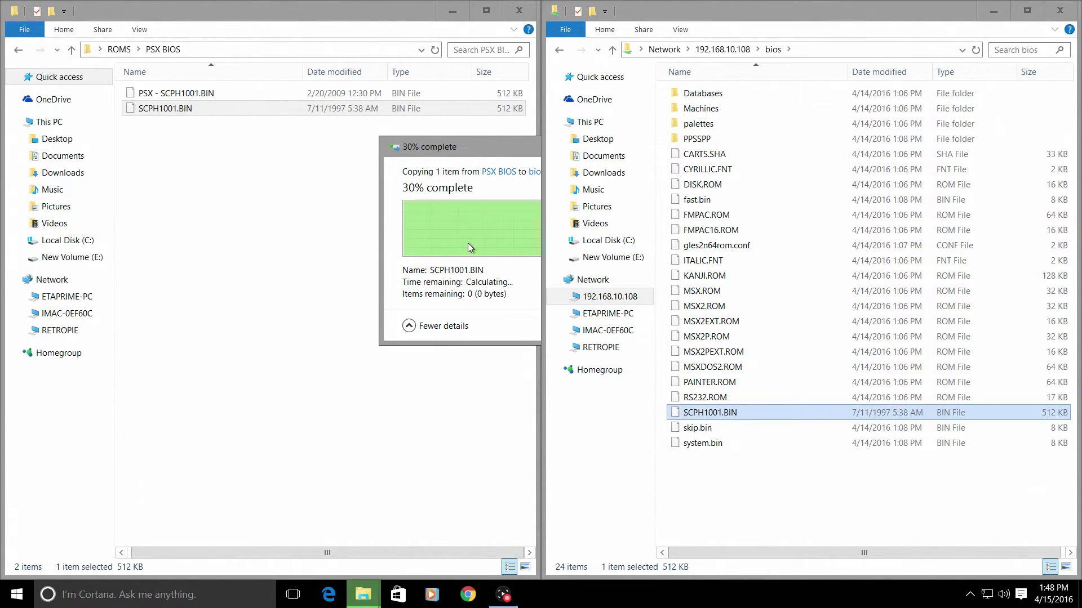
click(768, 514)
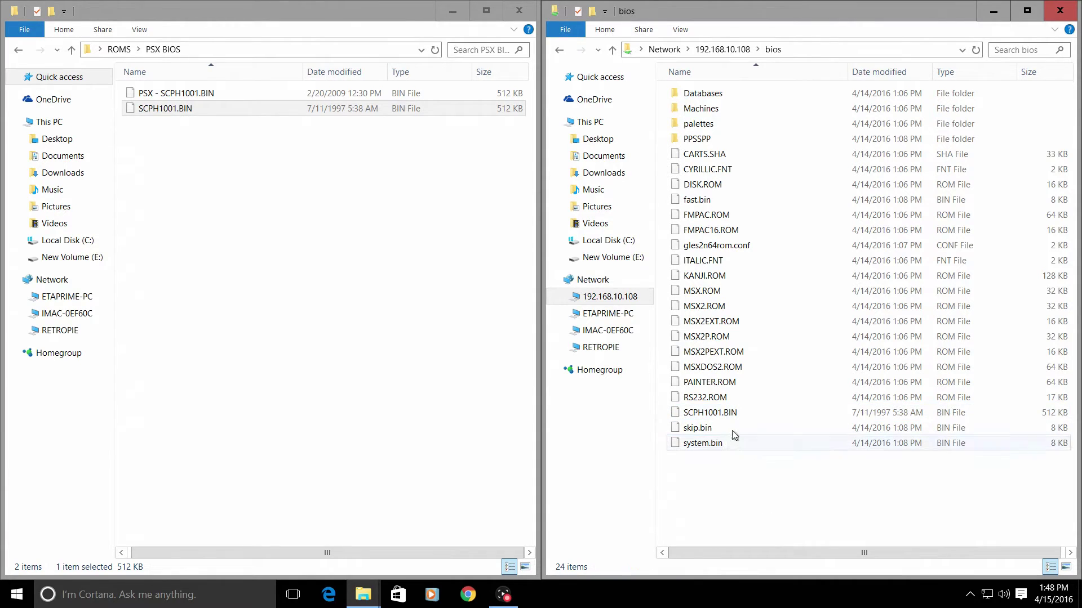
Step: Delete the existing SCPH1001.BIN from the share's bios folder
click(558, 52)
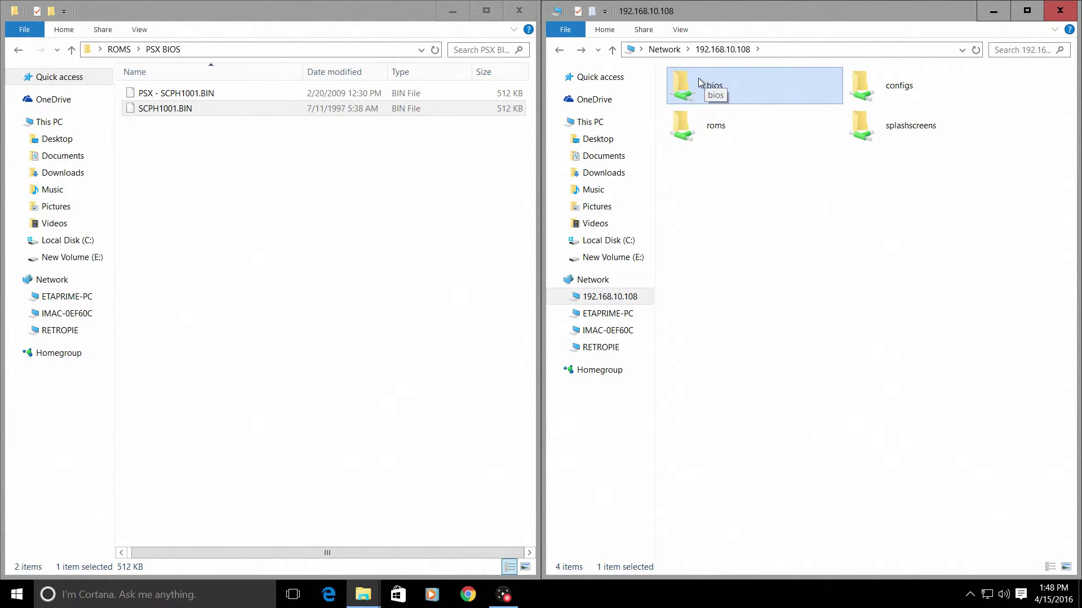
double_click(705, 83)
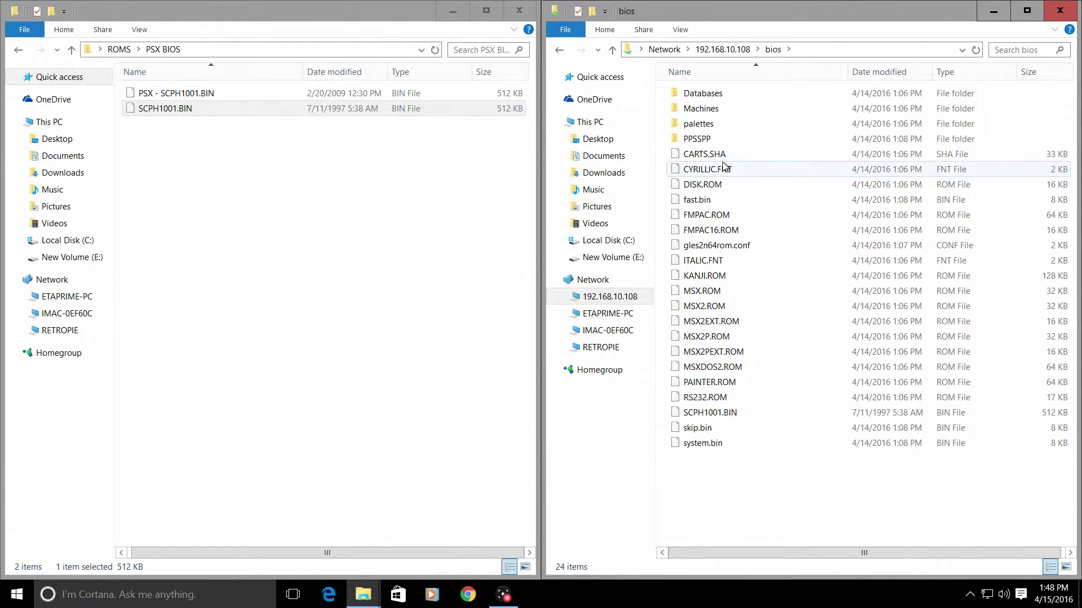
click(703, 414)
right_click(703, 414)
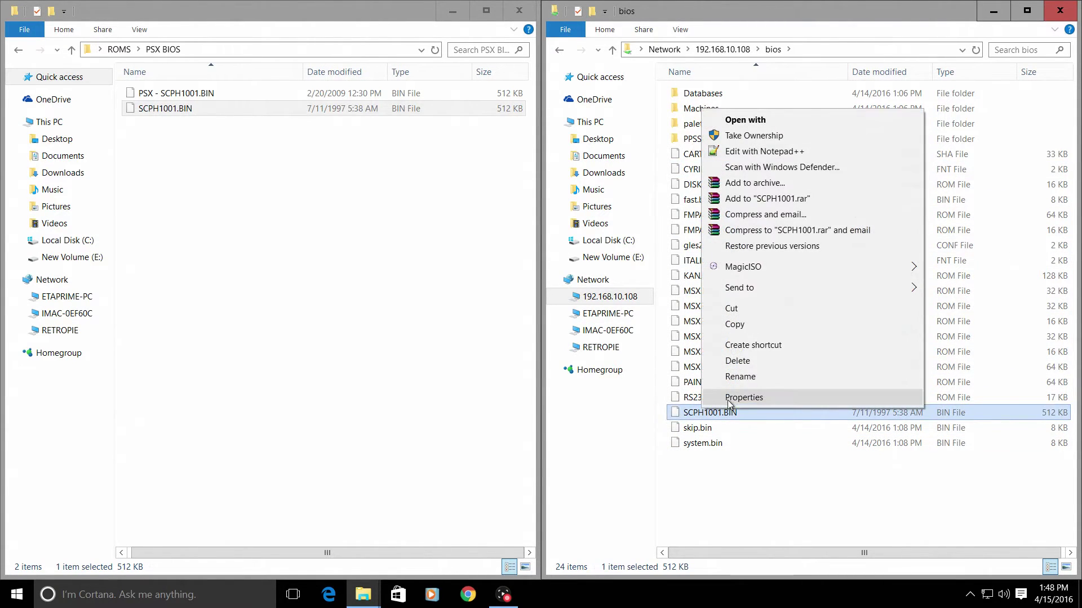
click(800, 361)
click(593, 347)
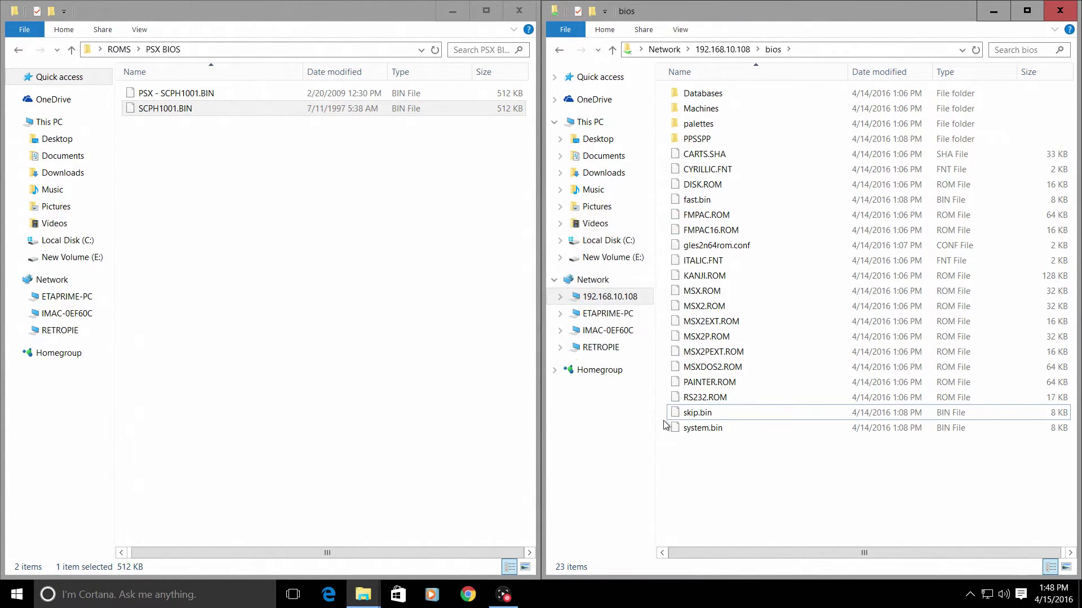
Step: Copy SCPH1001.BIN from PSX BIOS into the share's bios folder afresh
click(558, 52)
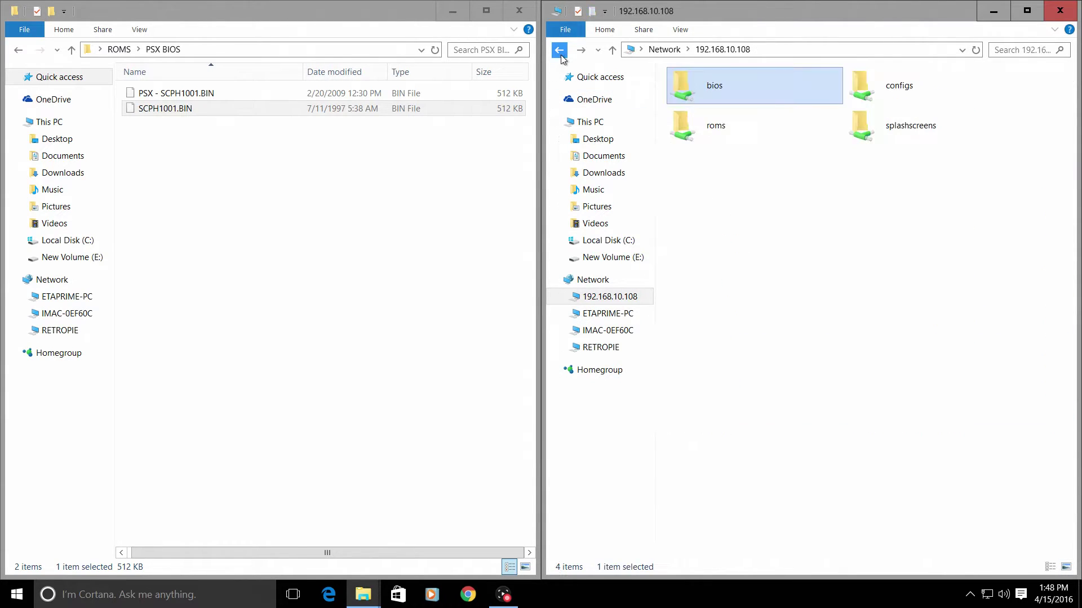
click(213, 133)
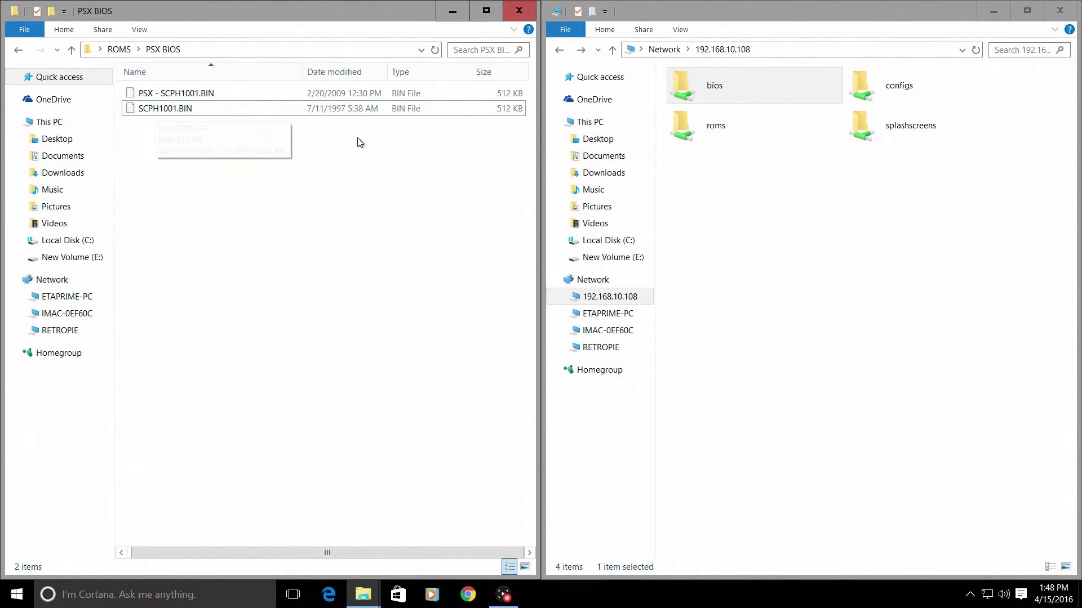
double_click(701, 93)
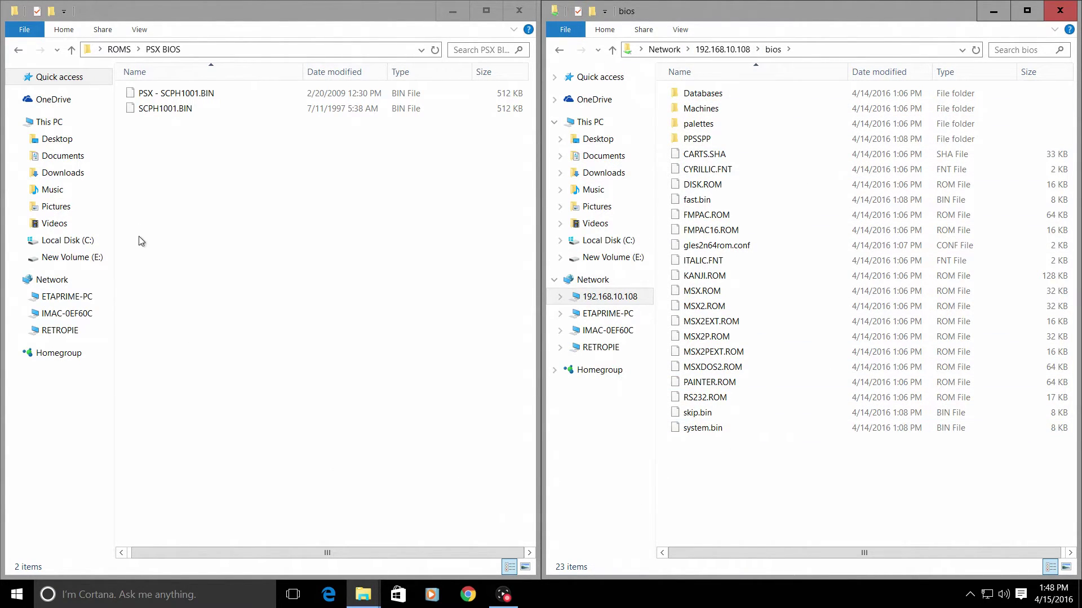
drag(163, 109, 754, 511)
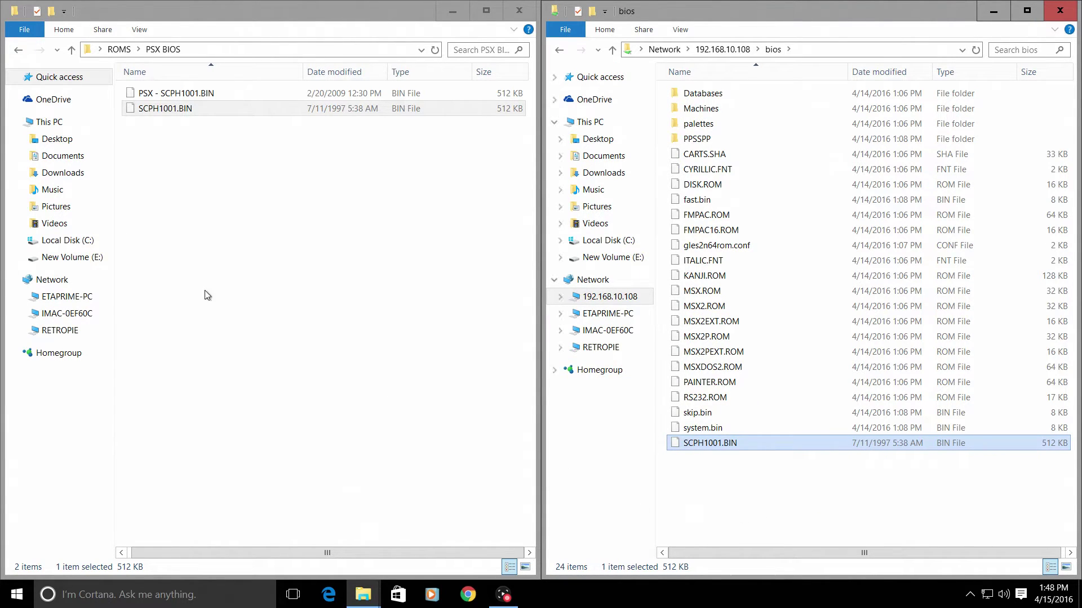
Step: Copy dc_boot.bin and dc_flash.bin from DREAMCAST BIOS into the share's bios folder, now 26 items
click(17, 52)
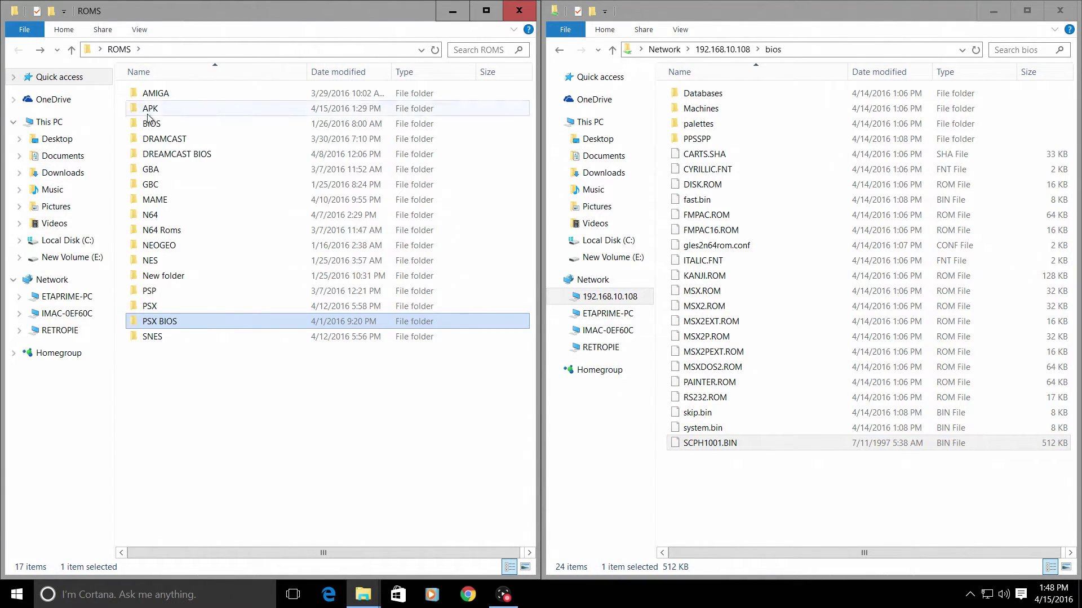
click(163, 154)
double_click(164, 153)
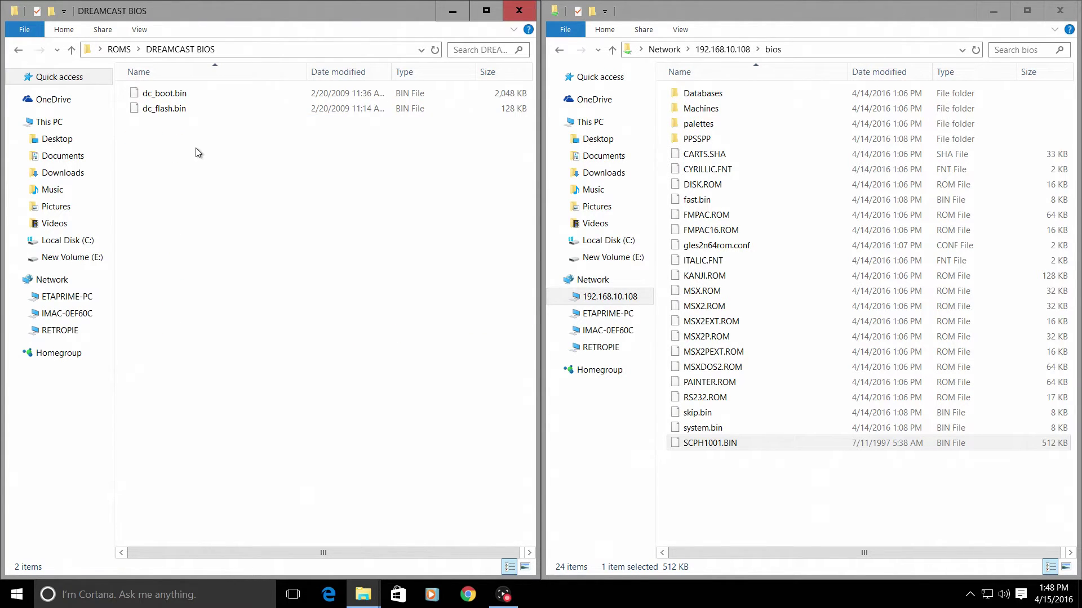
drag(194, 147, 157, 93)
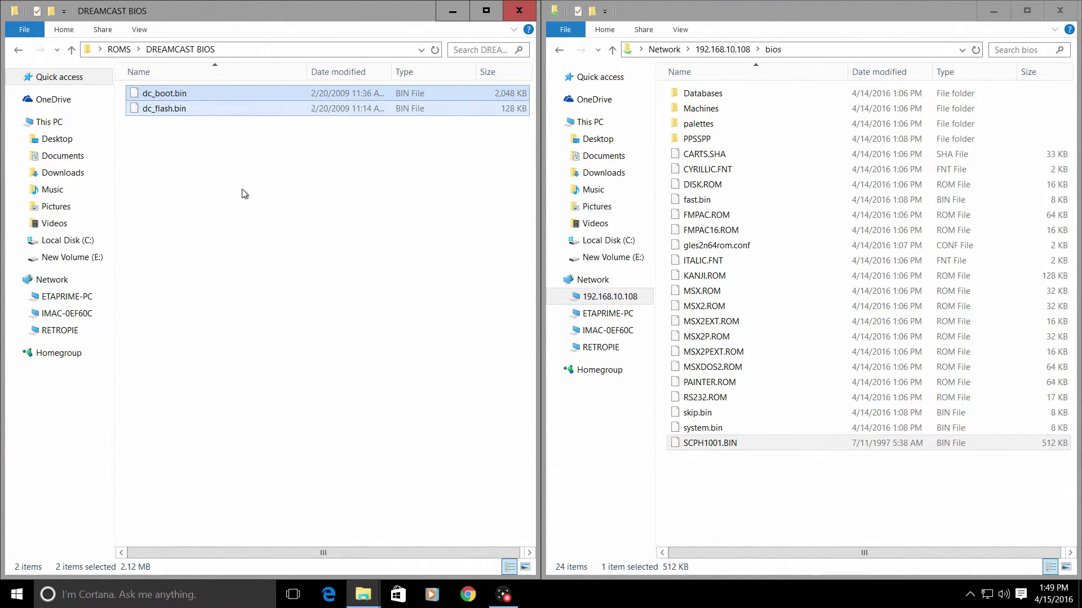
drag(147, 95, 711, 522)
click(711, 522)
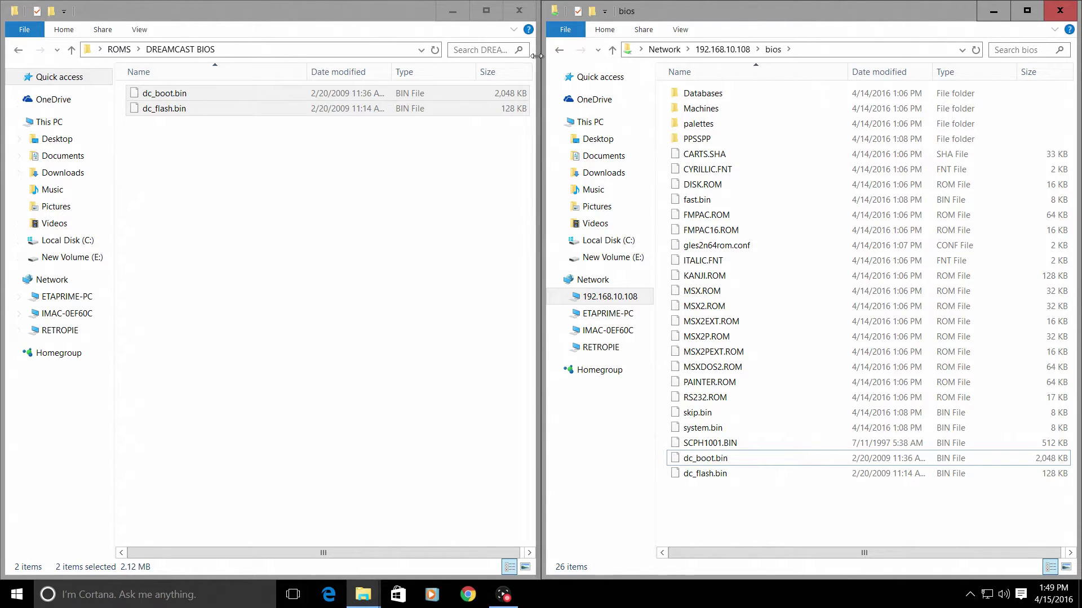
Step: Open the share's empty roms\psx folder on the right and the local PSX games folder on the left
click(559, 51)
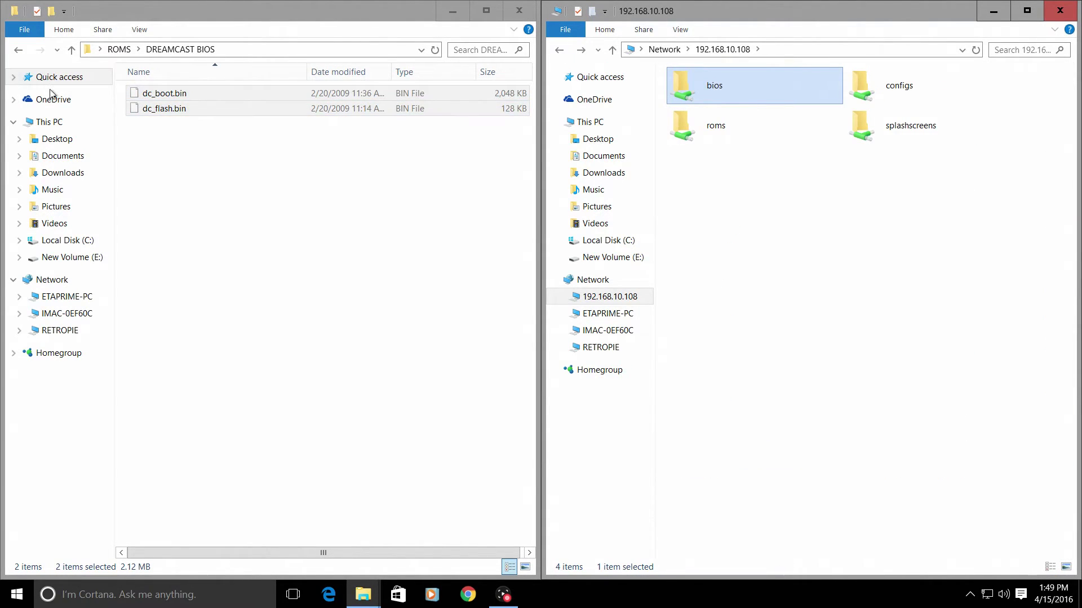
click(19, 50)
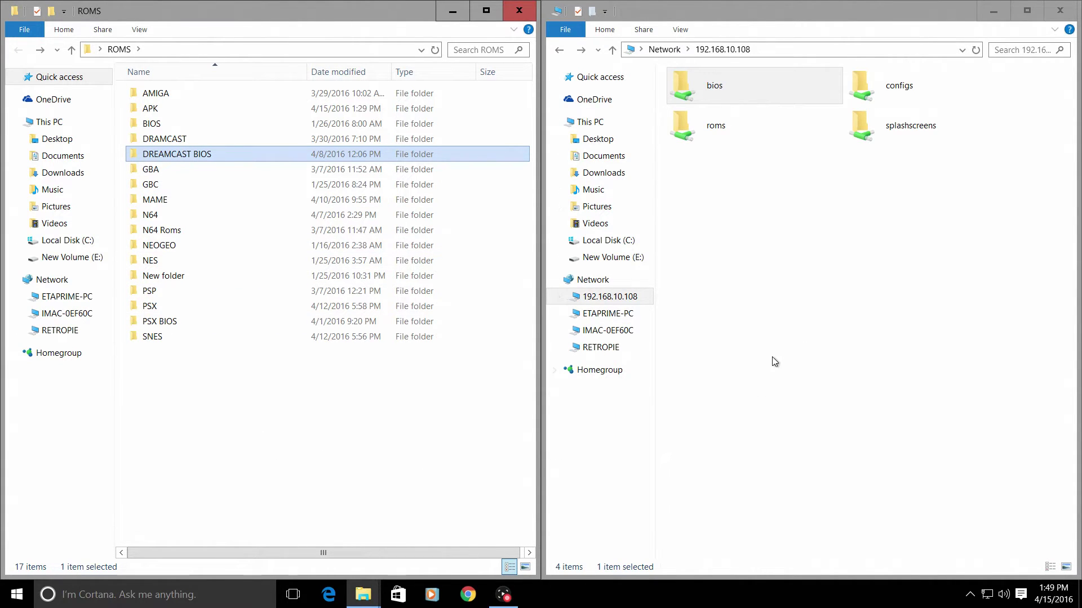
click(698, 133)
double_click(698, 133)
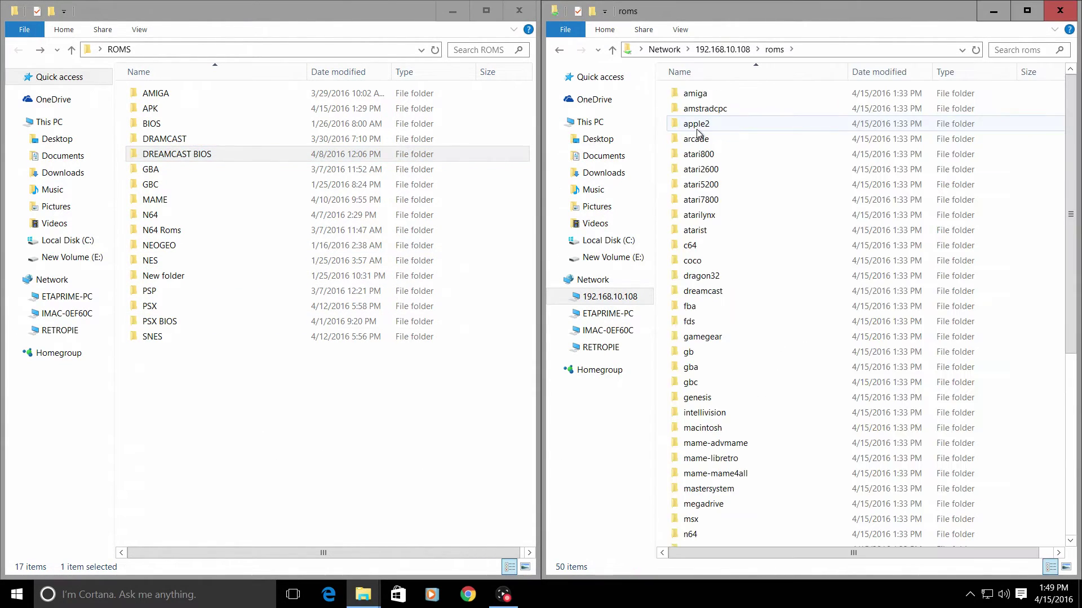
scroll(698, 316, down, 5)
scroll(687, 407, down, 2)
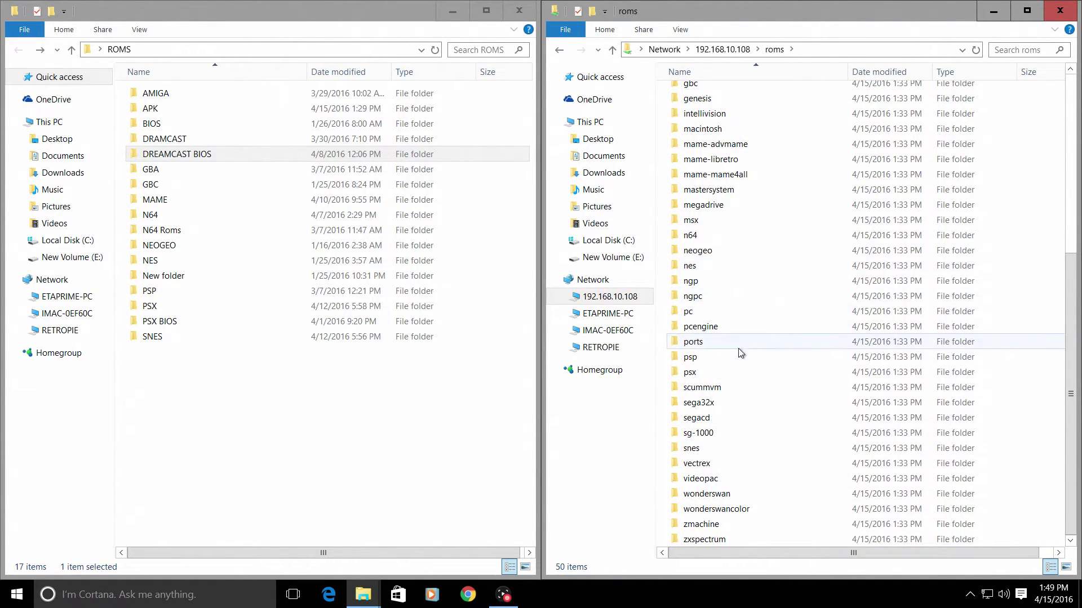
double_click(700, 373)
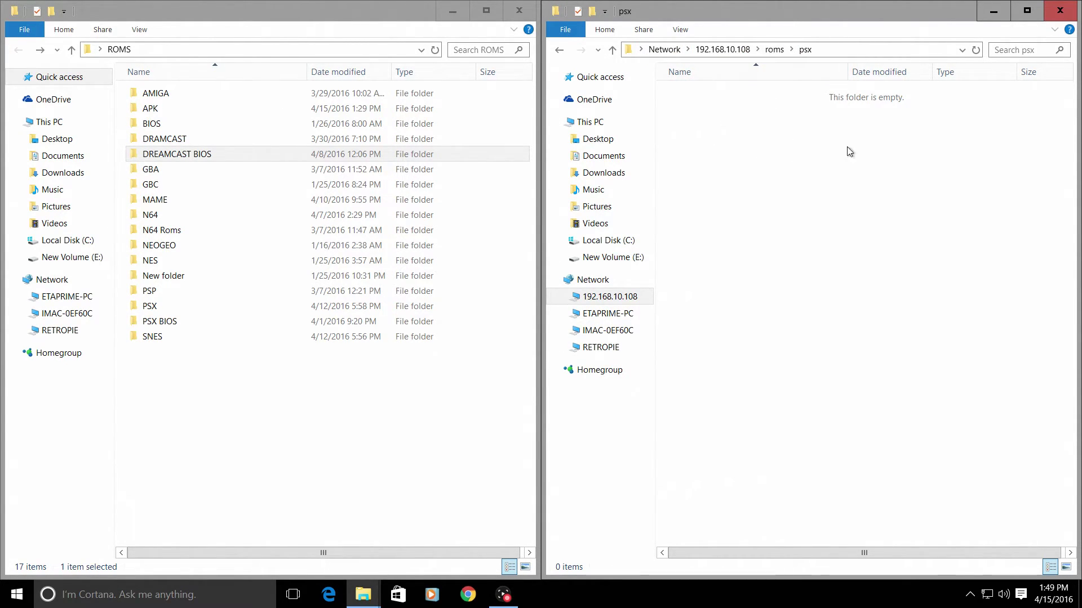
double_click(164, 304)
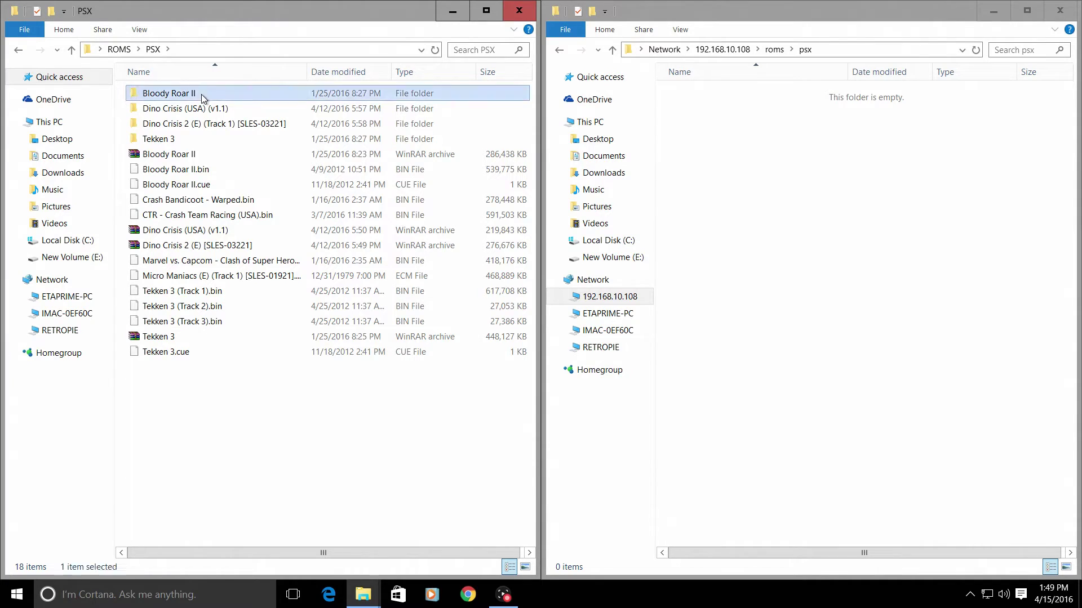
Step: Copy Bloody Roar II.bin and Bloody Roar II.cue into the share's roms\psx folder
double_click(202, 95)
shift+click(261, 105)
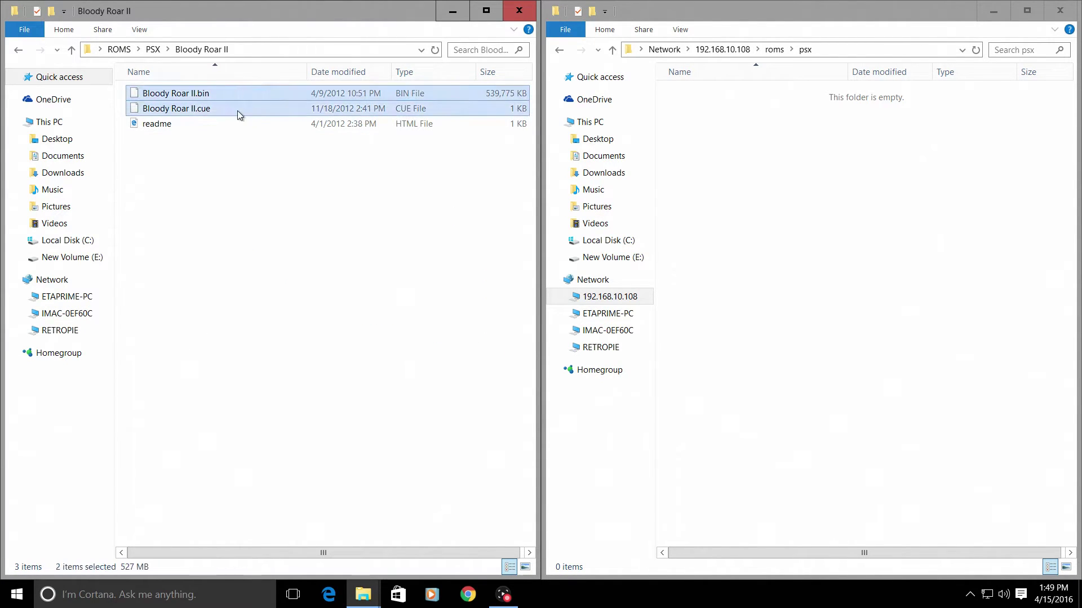
drag(205, 96, 798, 227)
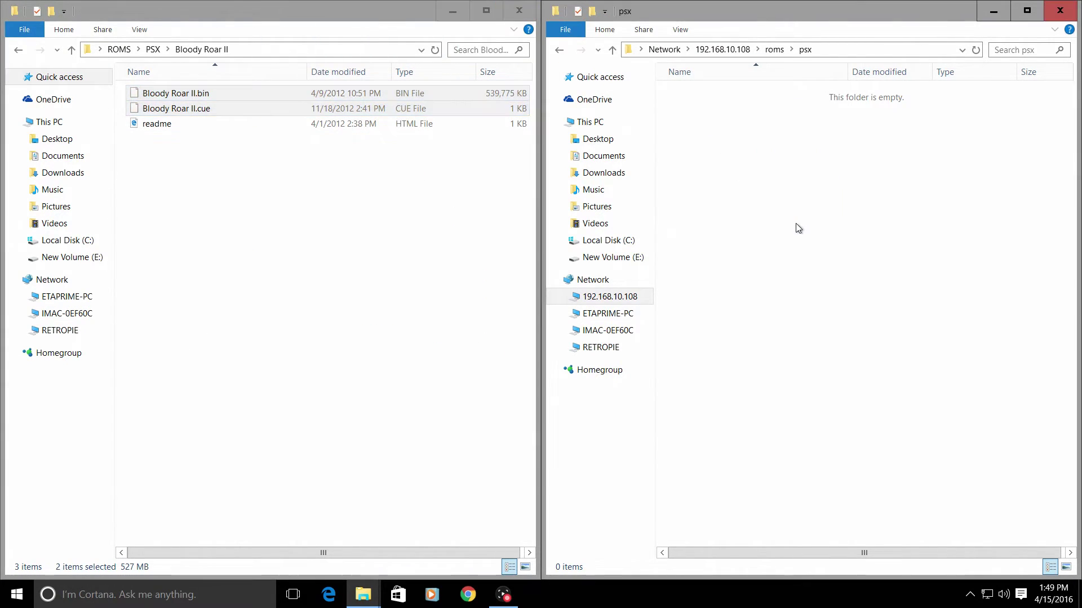
key(ctrl+v)
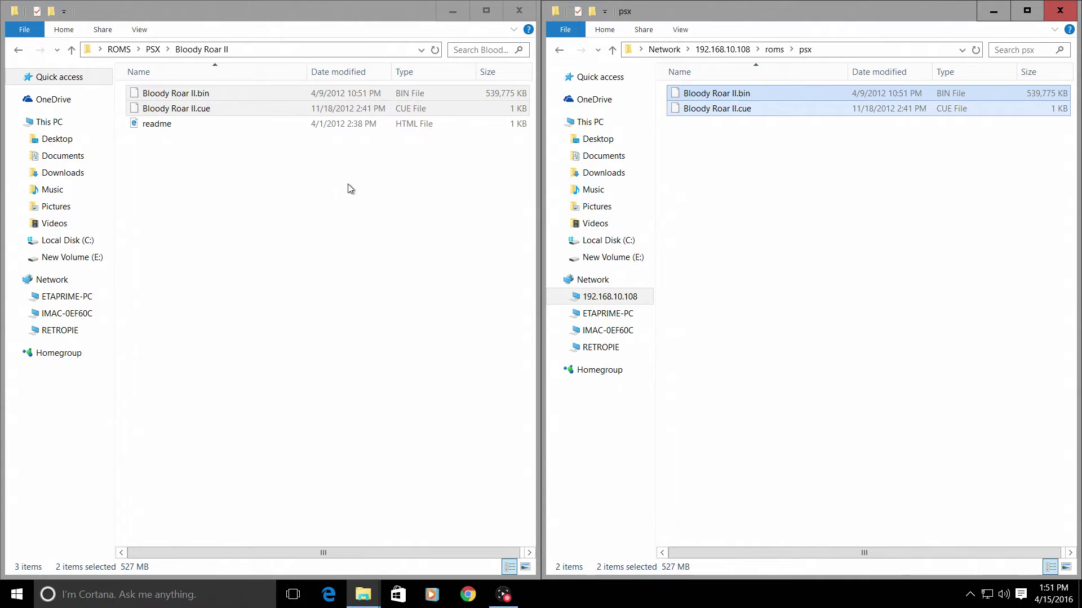
click(745, 181)
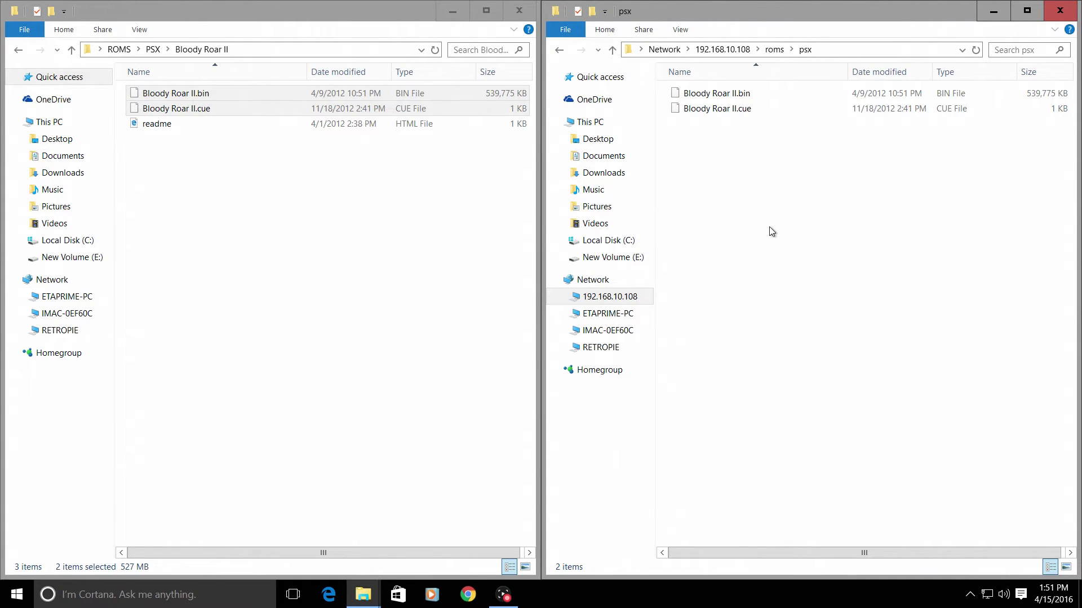
Step: Open the share's roms\dreamcast folder and copy Power Stone 2.cdi into it from local DRAMCAST
click(557, 50)
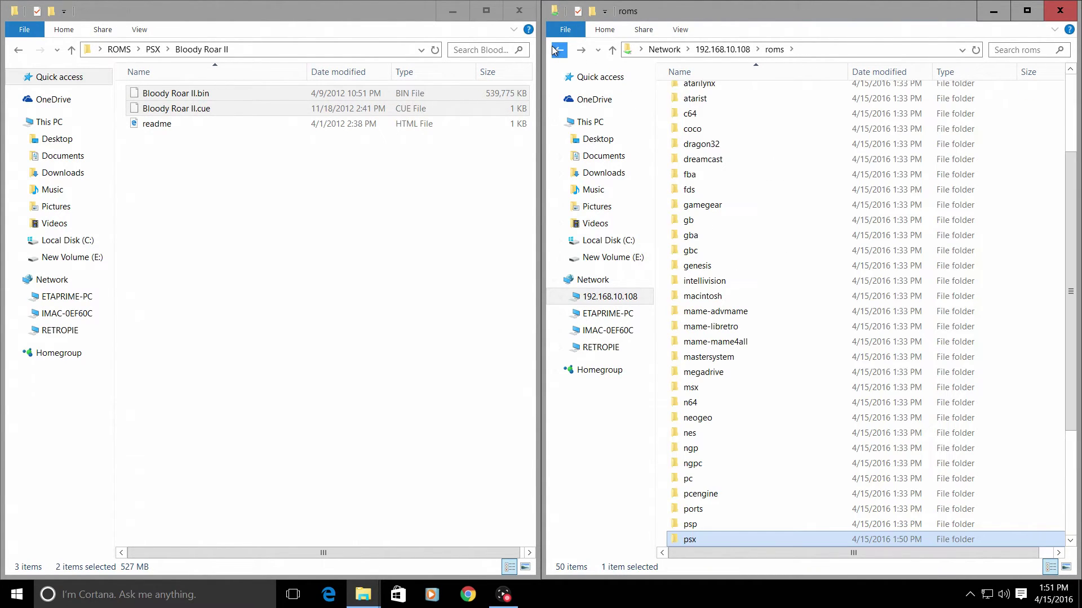
click(555, 50)
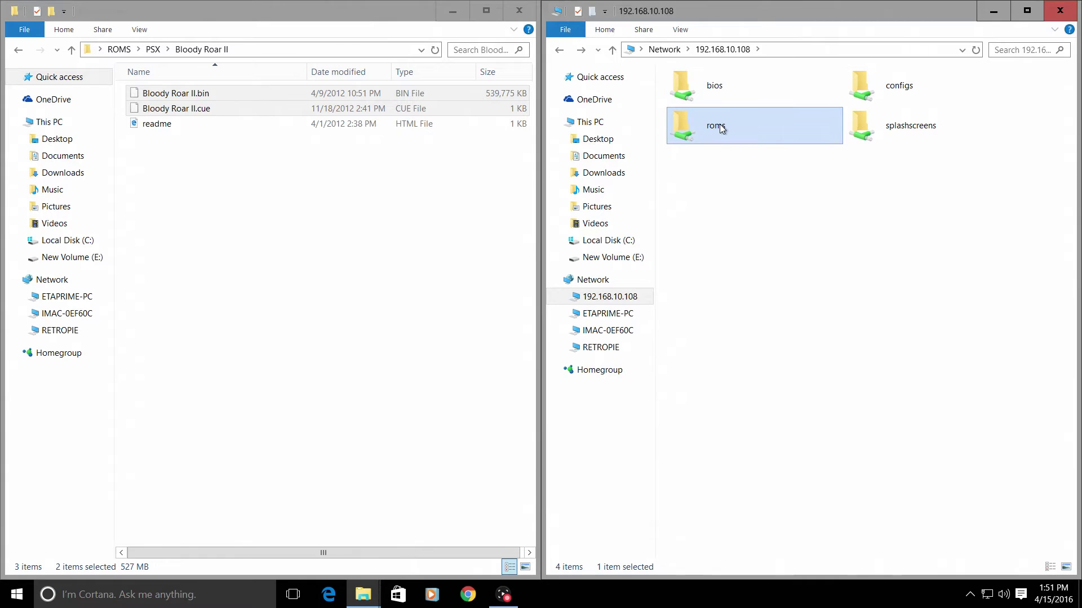
double_click(719, 125)
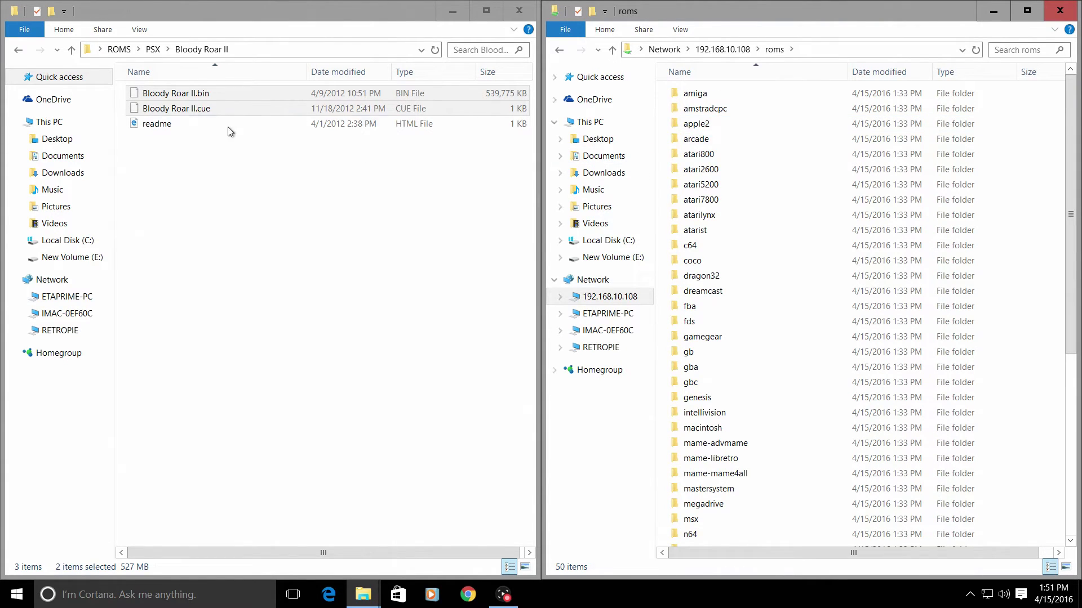
click(18, 50)
click(18, 49)
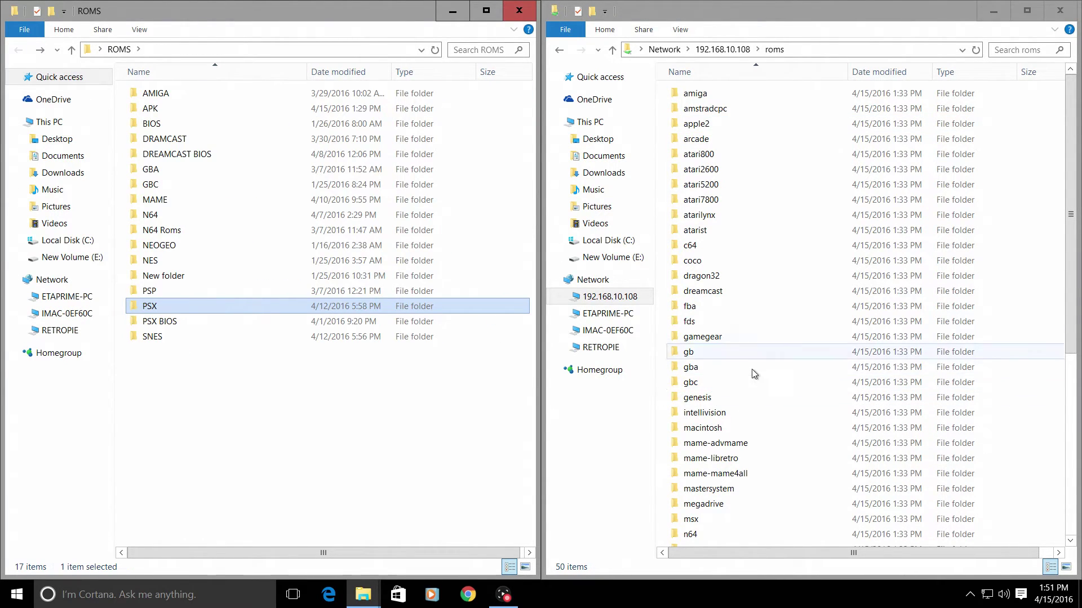
scroll(751, 369, down, 6)
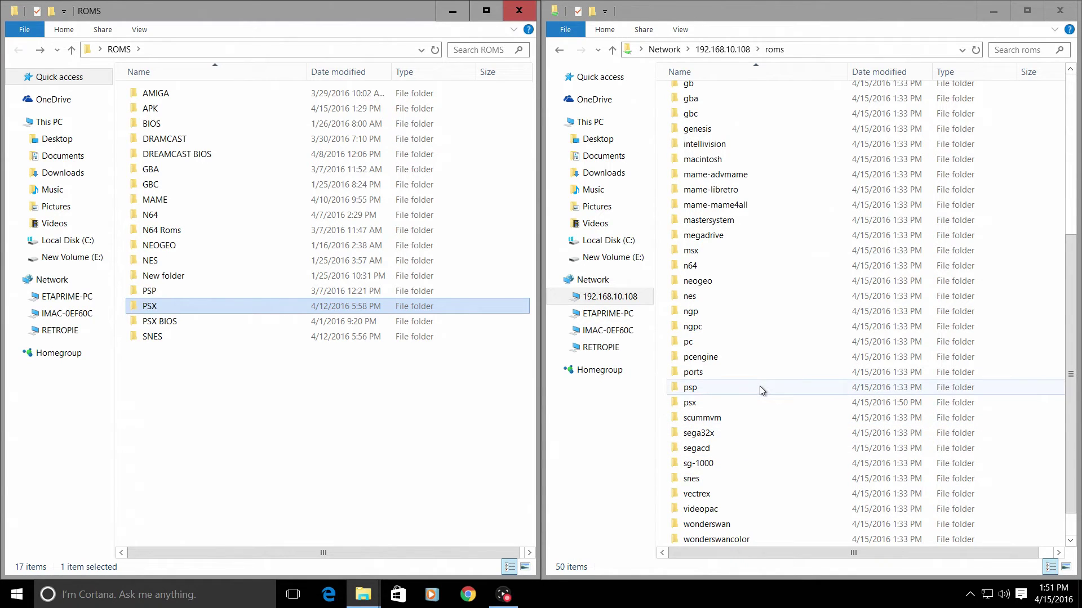
scroll(758, 386, down, 1)
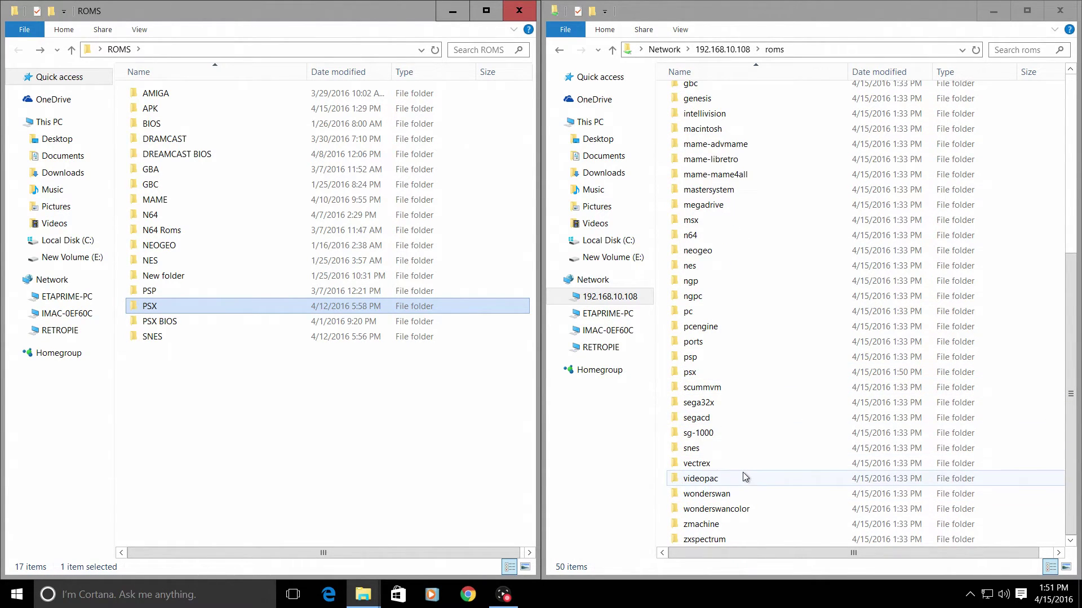
scroll(743, 473, up, 6)
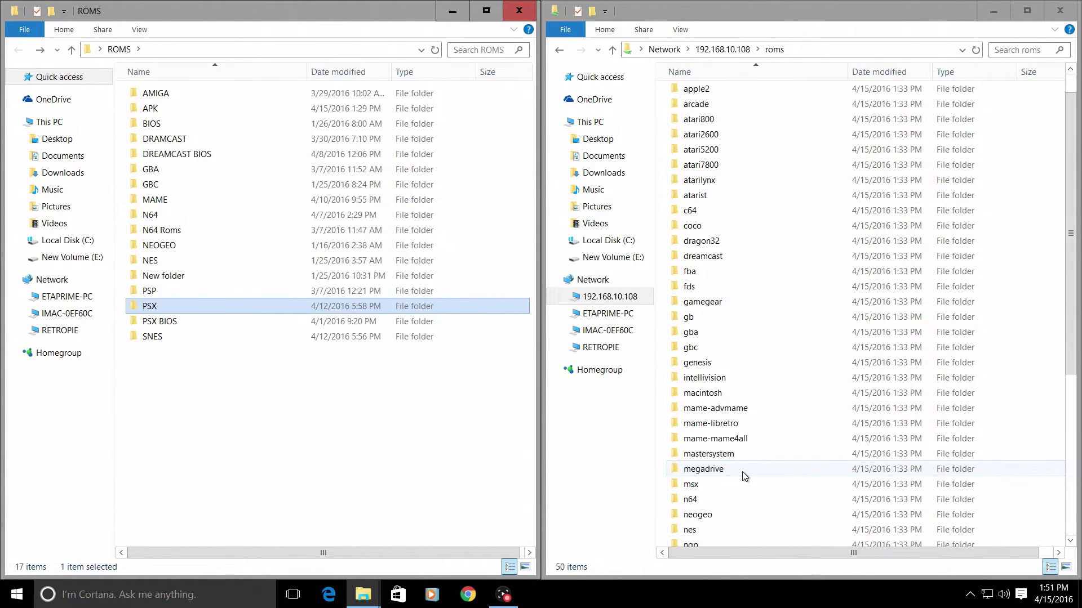
double_click(748, 260)
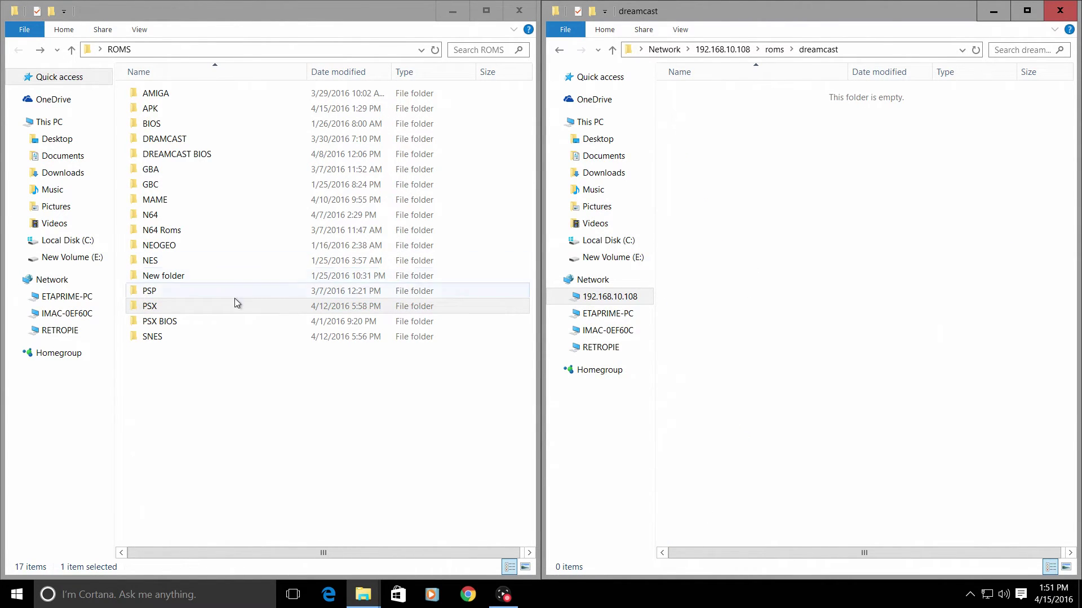
double_click(184, 139)
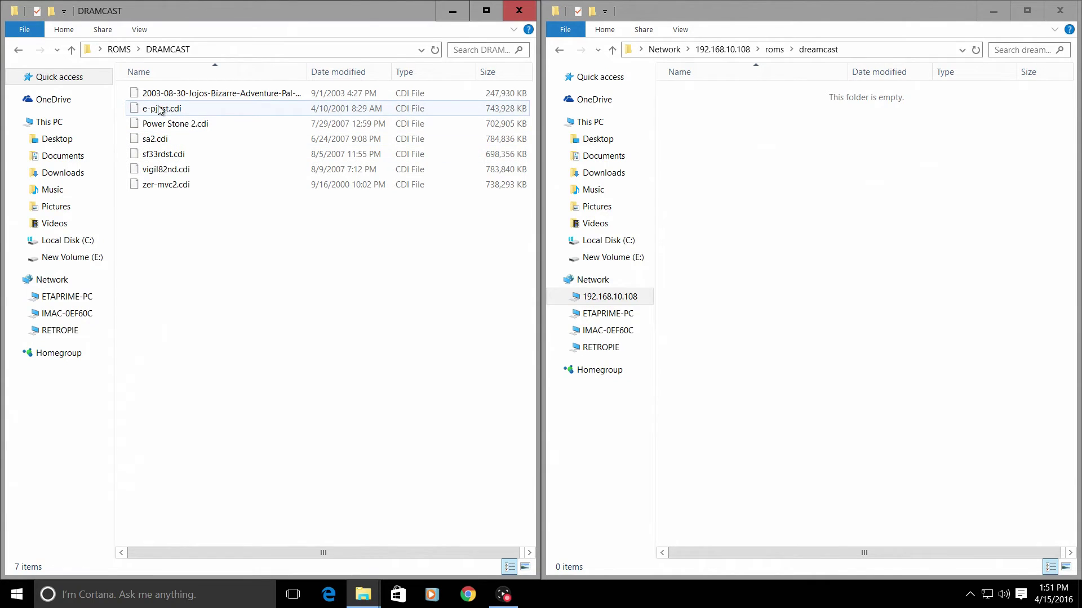
drag(169, 124, 790, 209)
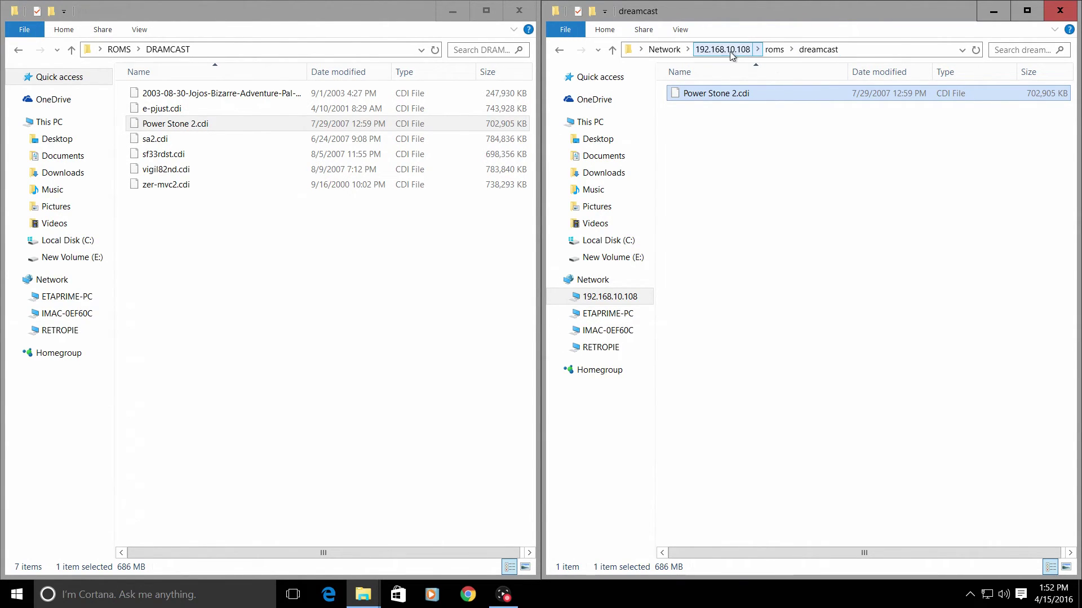
Step: Close both the local DRAMCAST window and the network share window
click(563, 56)
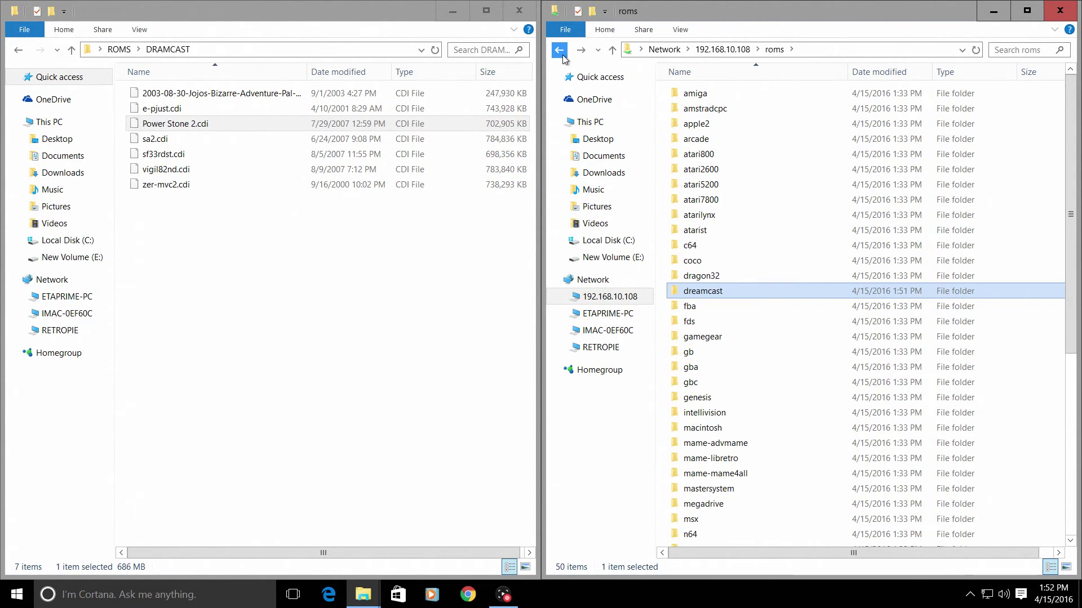
click(562, 57)
click(519, 10)
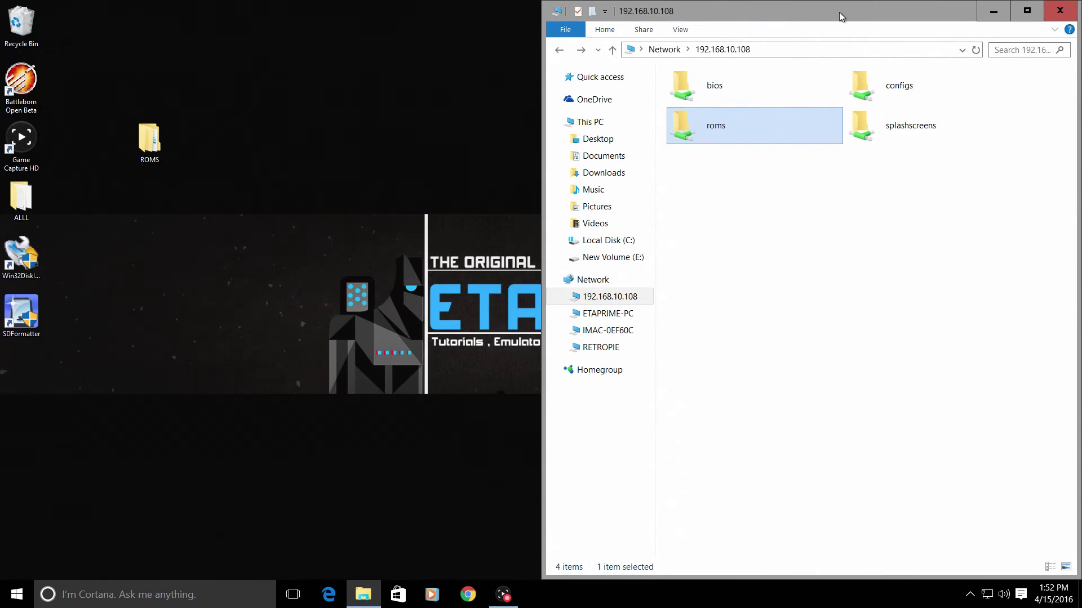
click(1065, 11)
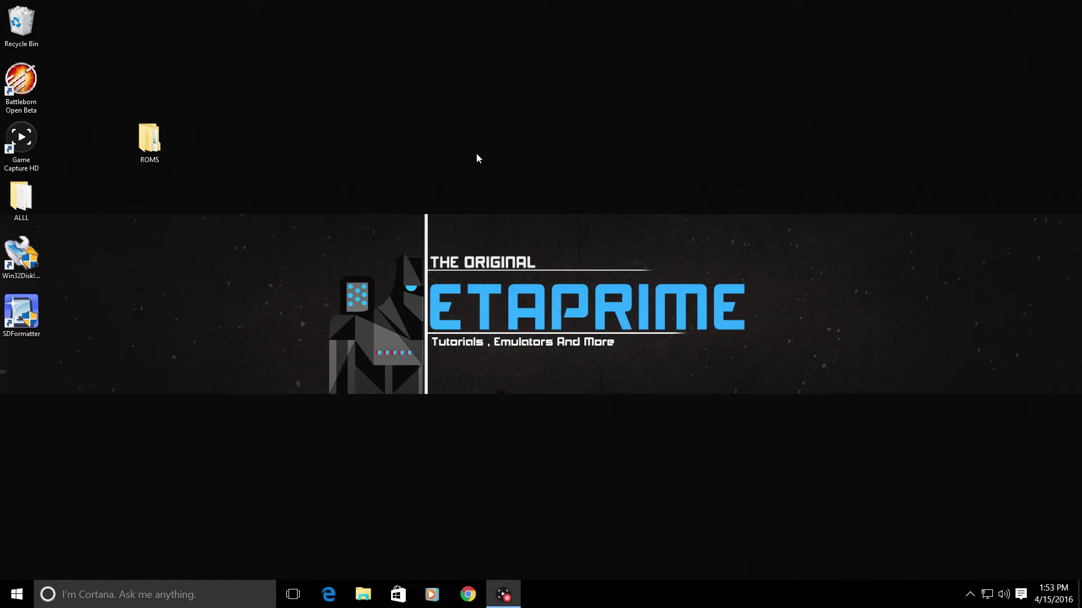
Step: Open a new File Explorer window at \\RETROPIE to list its shares
click(363, 596)
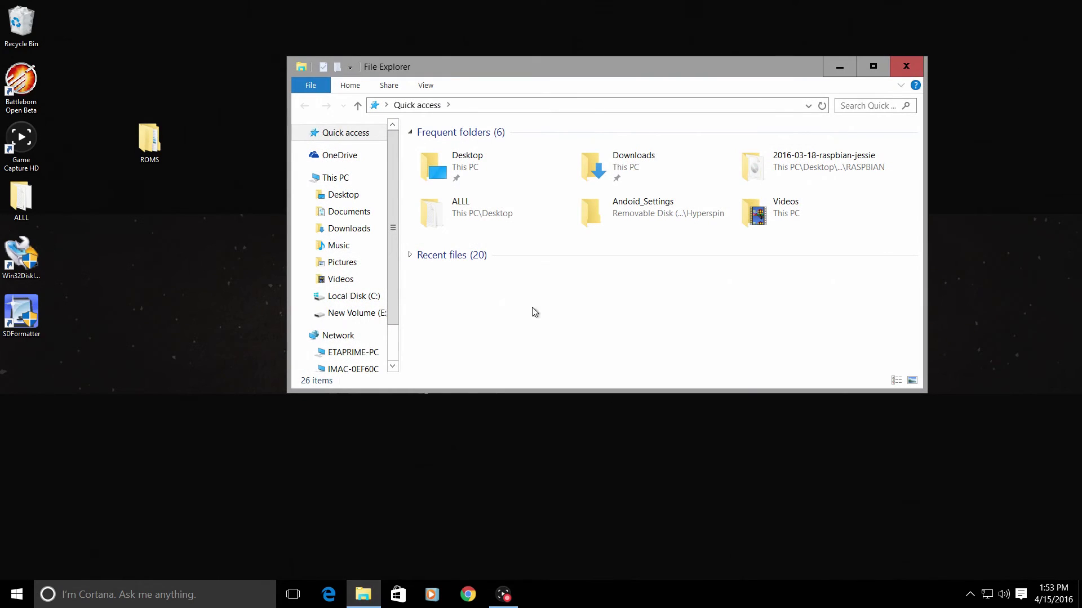
click(489, 105)
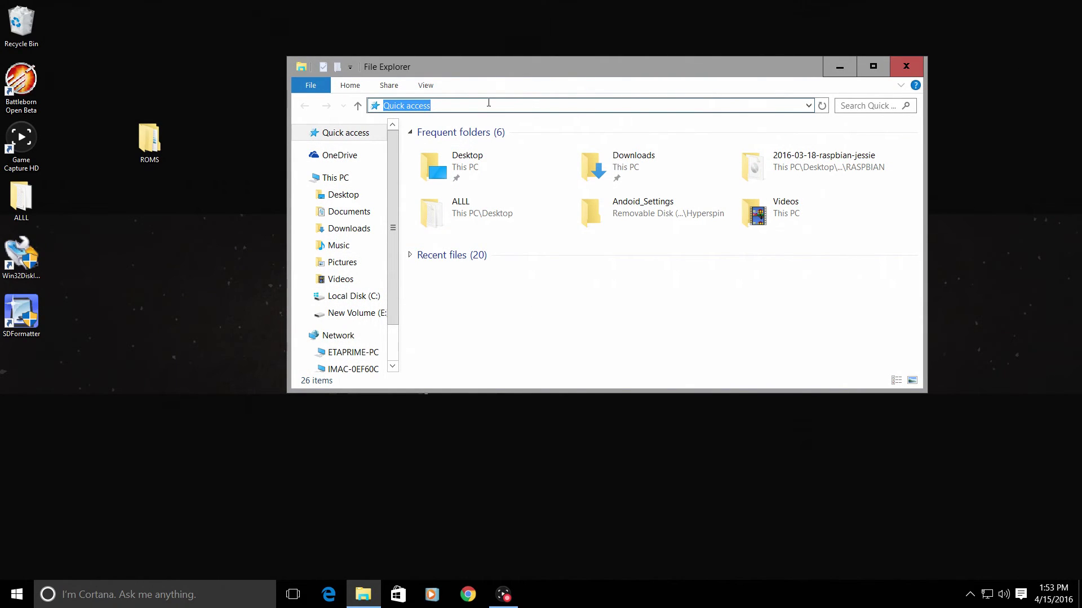
text(\\)
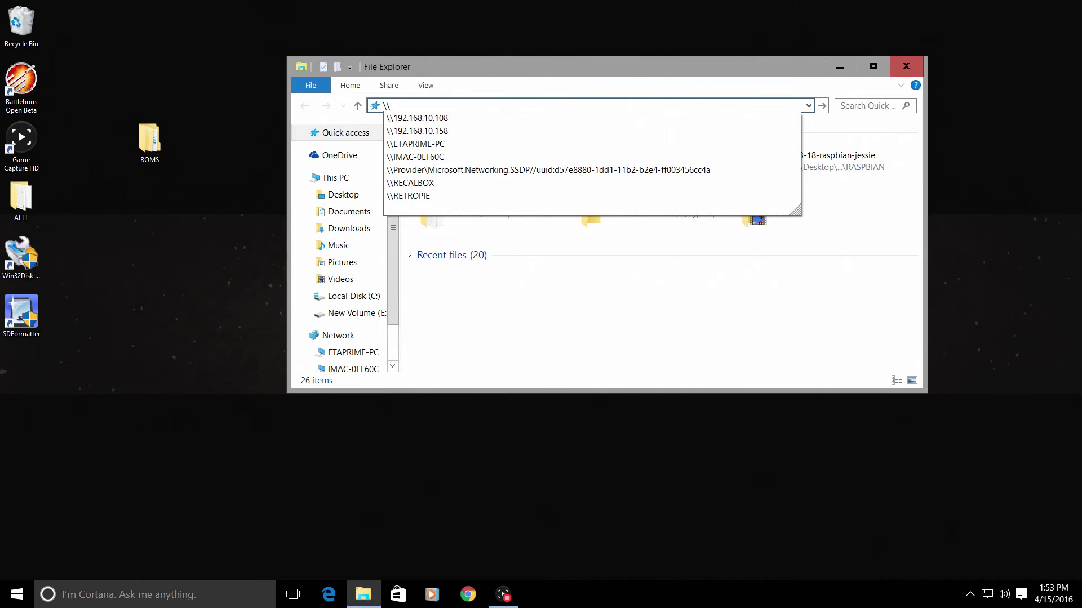
text(RETROP)
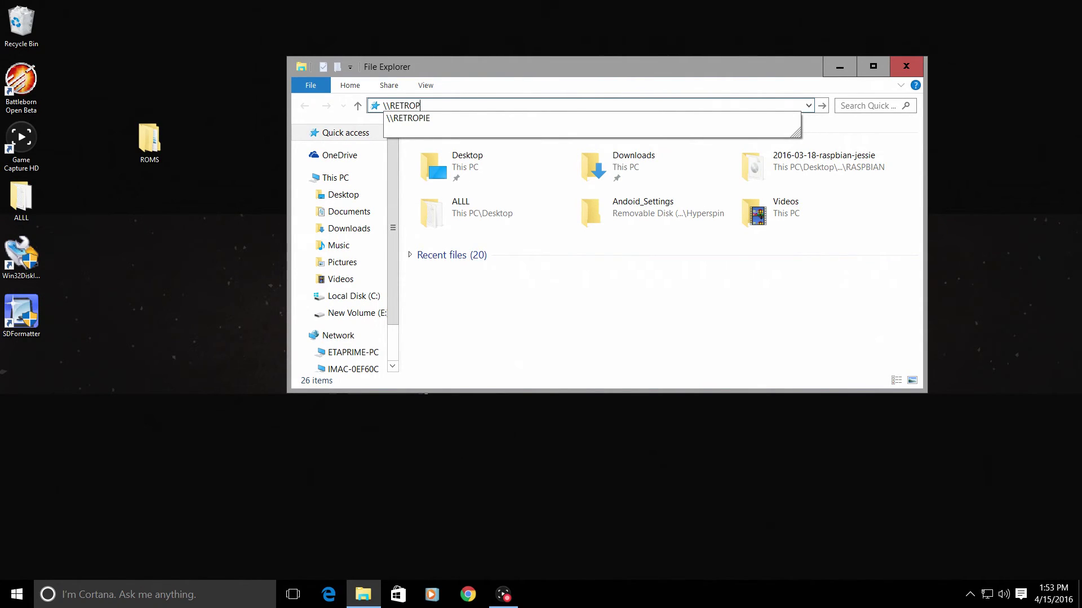
text(IE)
key(Return)
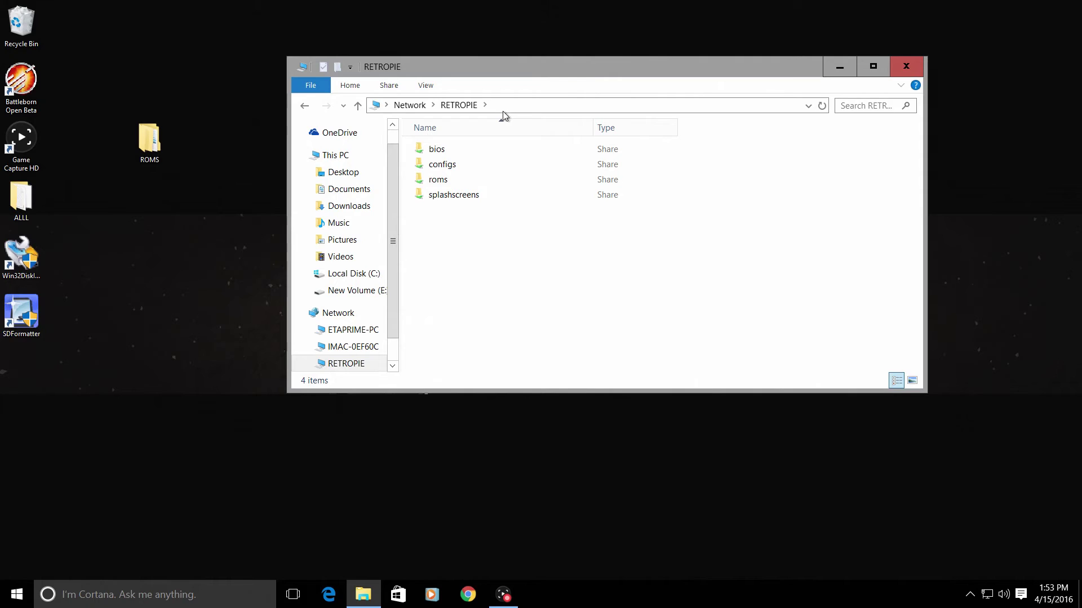
Step: Close the RETROPIE share window and choose QUIT in EmulationStation's main menu to restart it
click(917, 68)
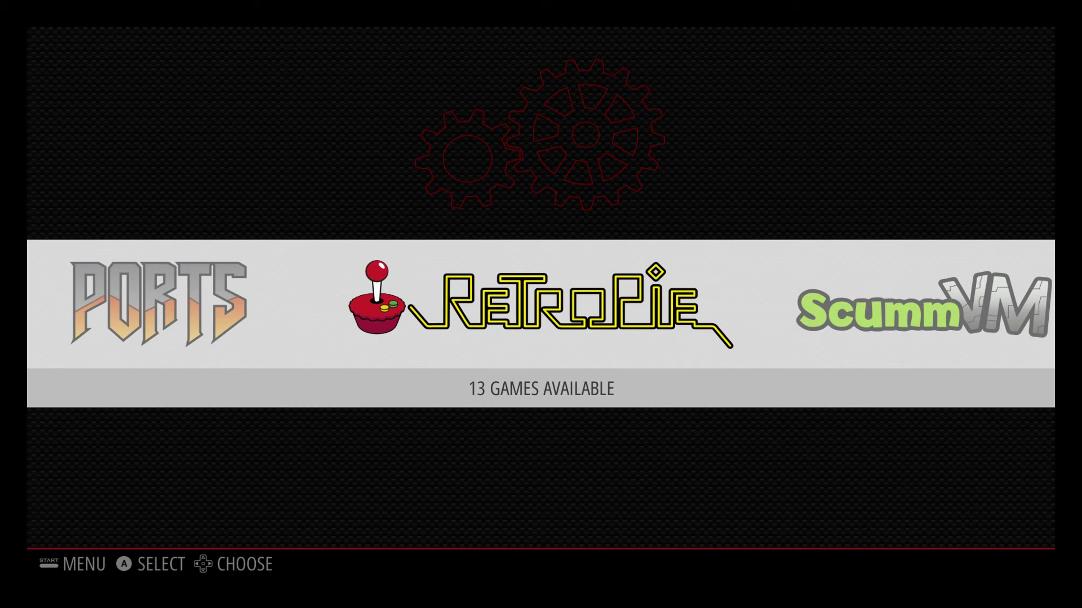
key(Left)
key(Left)
key(Left)
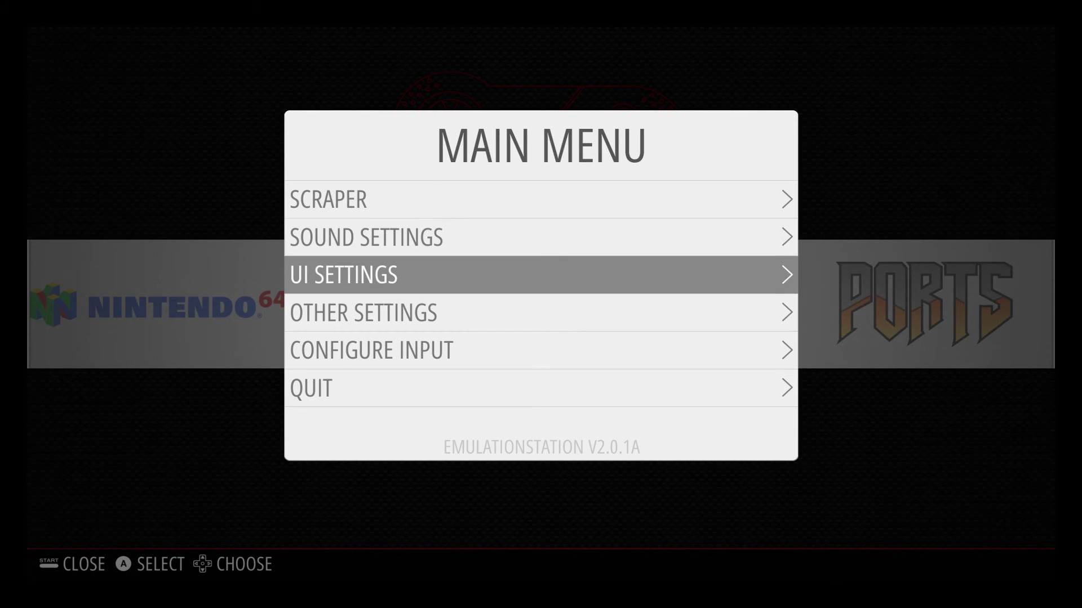
key(Down)
key(Down)
key(Down)
key(Return)
key(Return)
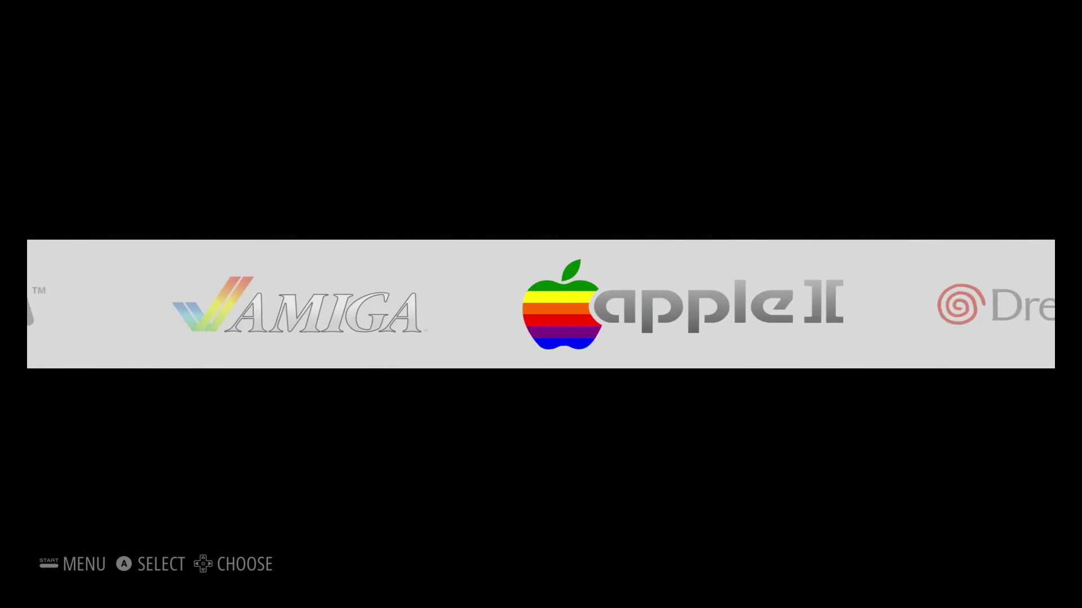
Step: View the Dreamcast game list showing Power Stone 2, then return to the system carousel
key(Return)
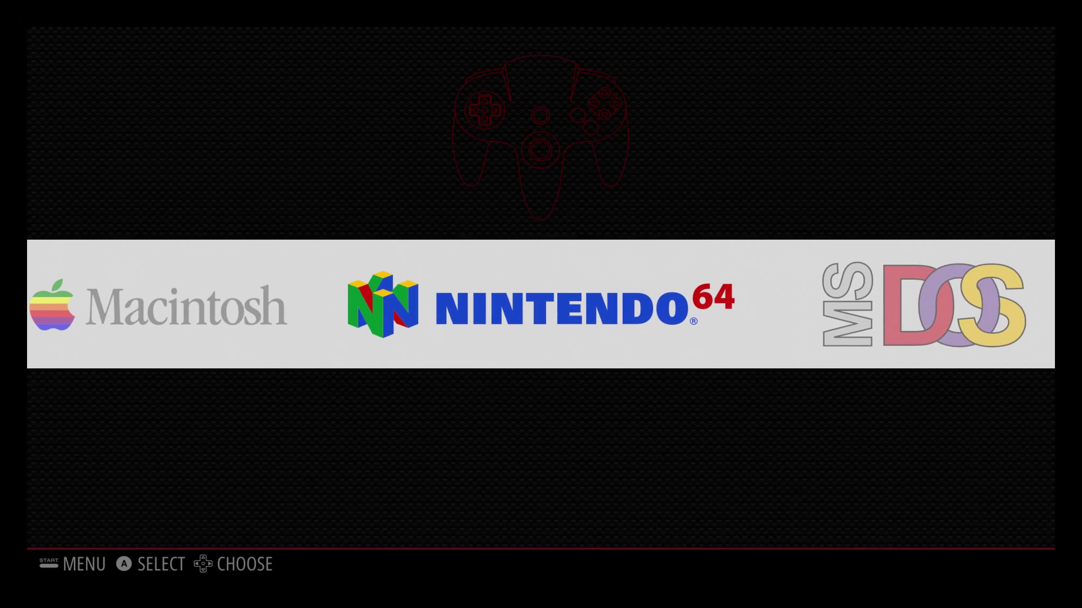
key(Right)
key(Right)
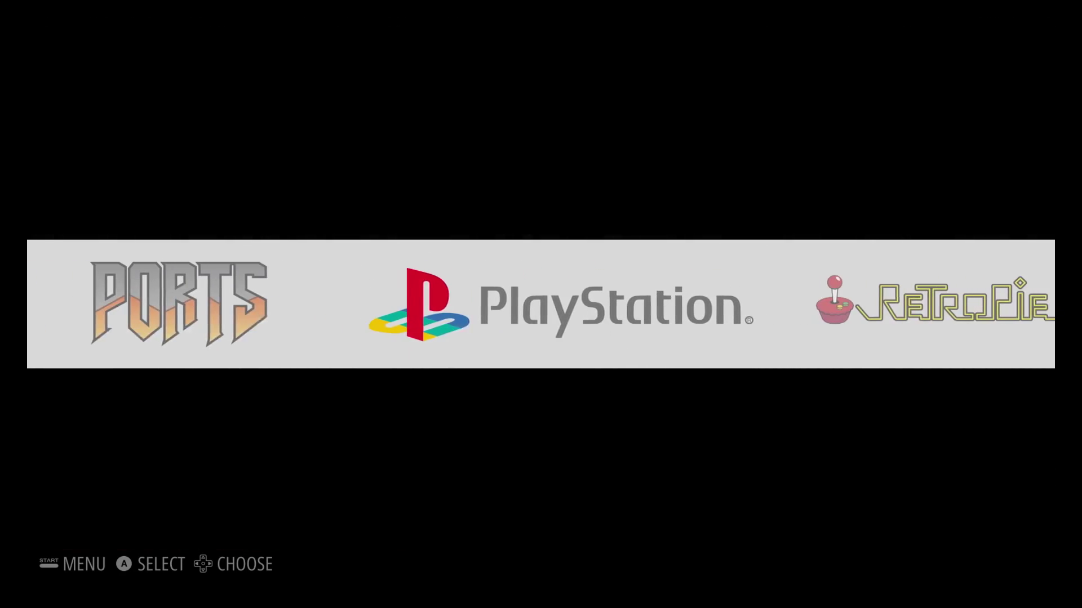